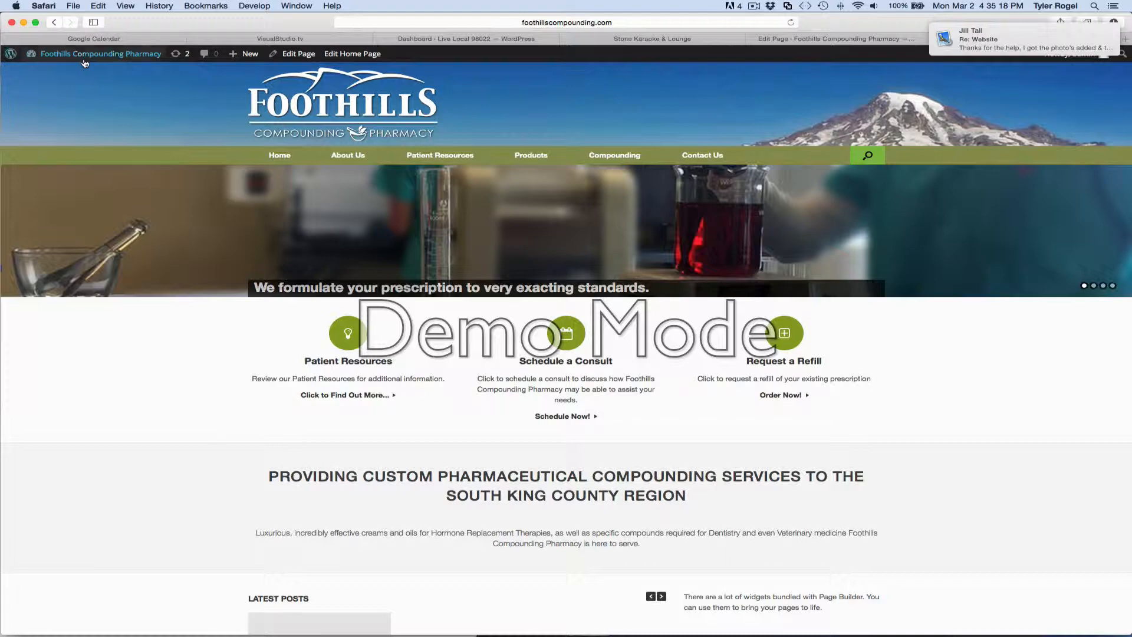
Go to the Foothills Compounding Pharmacy dashboard and open the Home page for editing from the pages list.
mouse_move(93, 59)
click(80, 57)
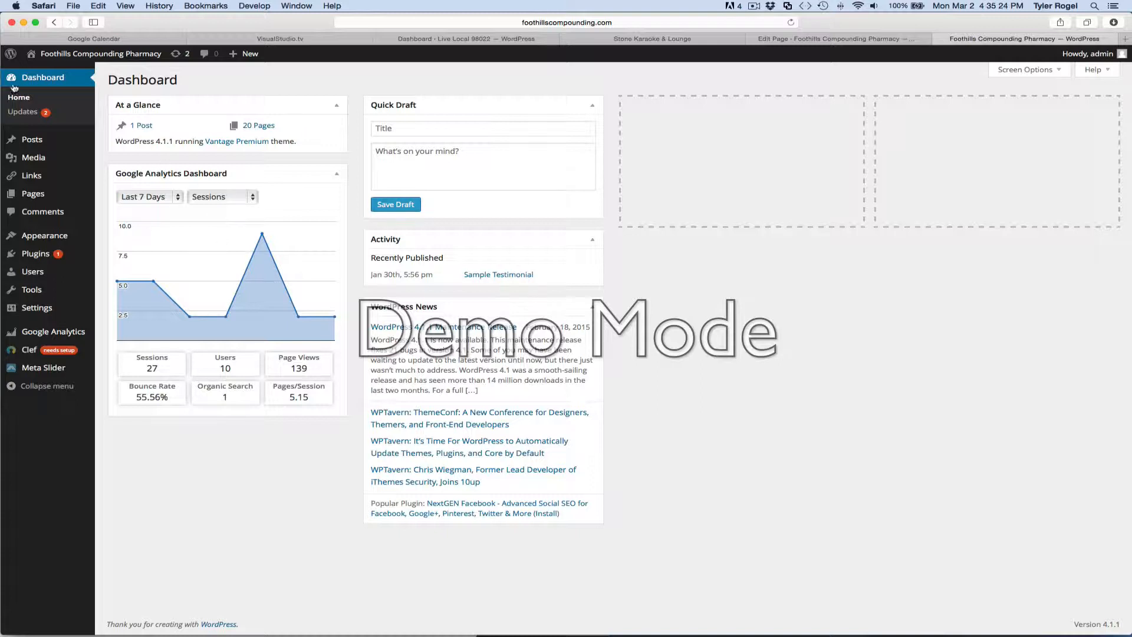
click(31, 193)
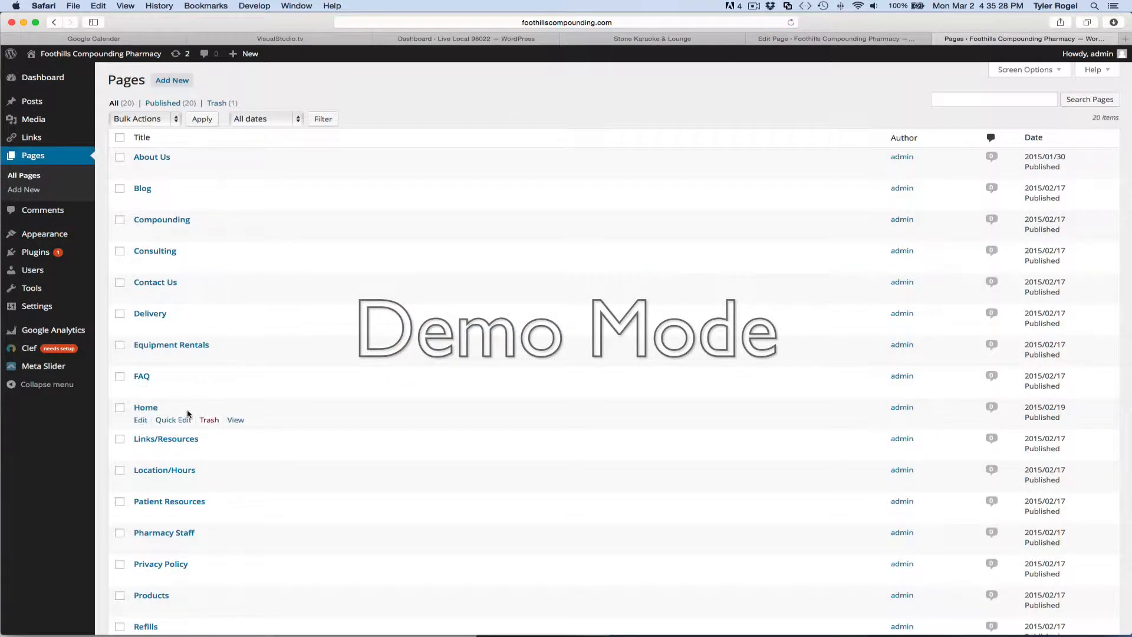
scroll(188, 414, down, 5)
scroll(188, 414, up, 4)
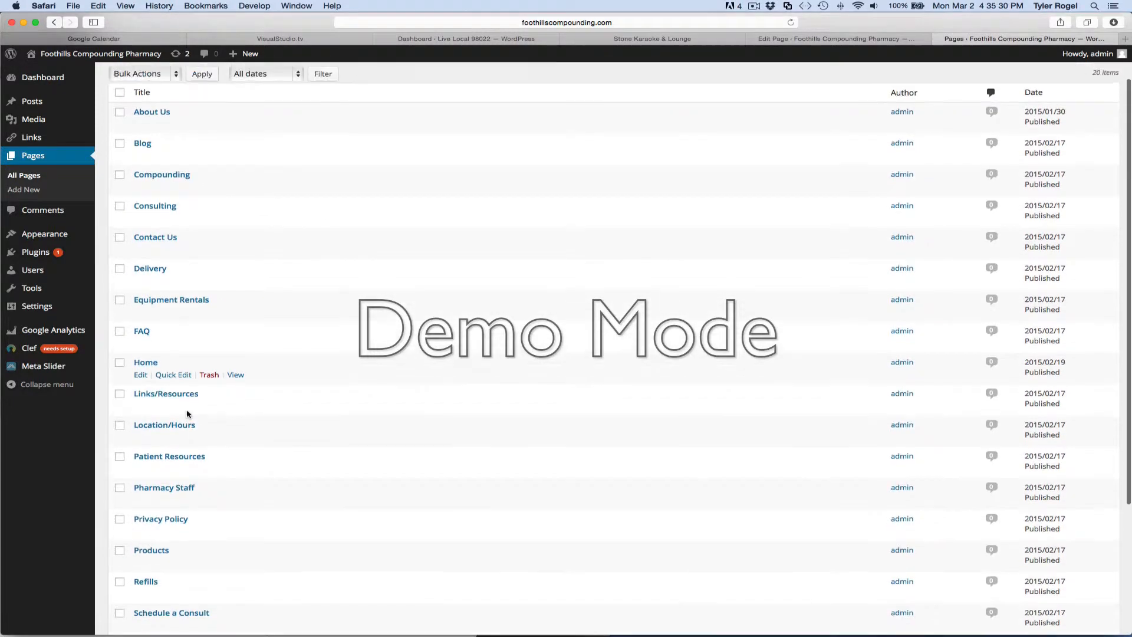
click(146, 362)
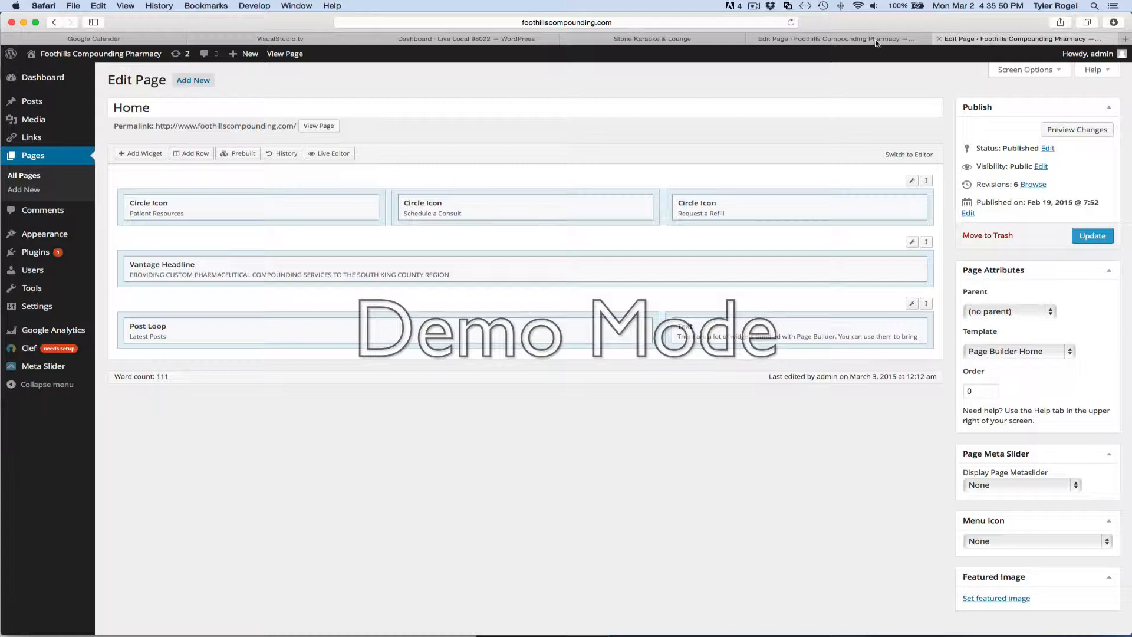
Replace the About Us editor with the Home page editor and display the live Home page in the other browser tab.
click(845, 42)
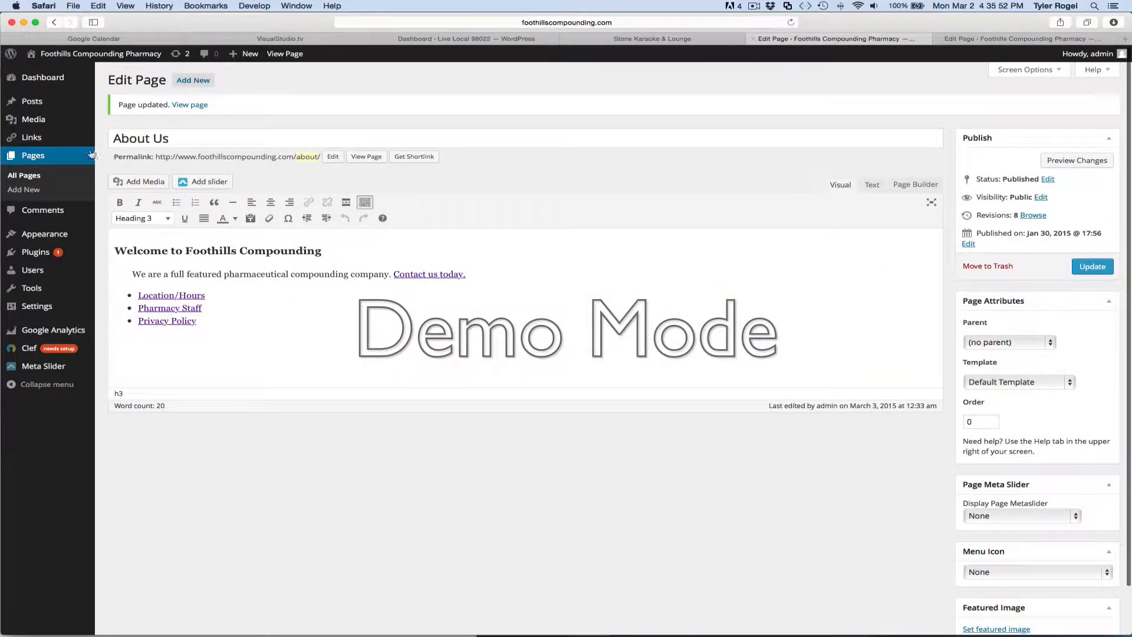
click(27, 177)
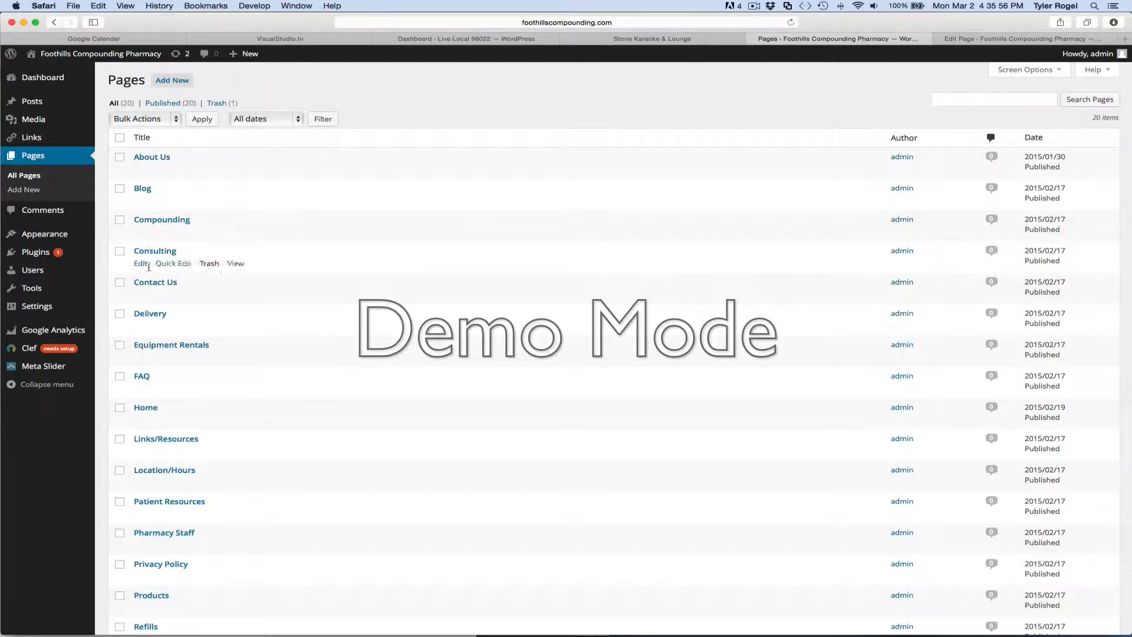
click(146, 407)
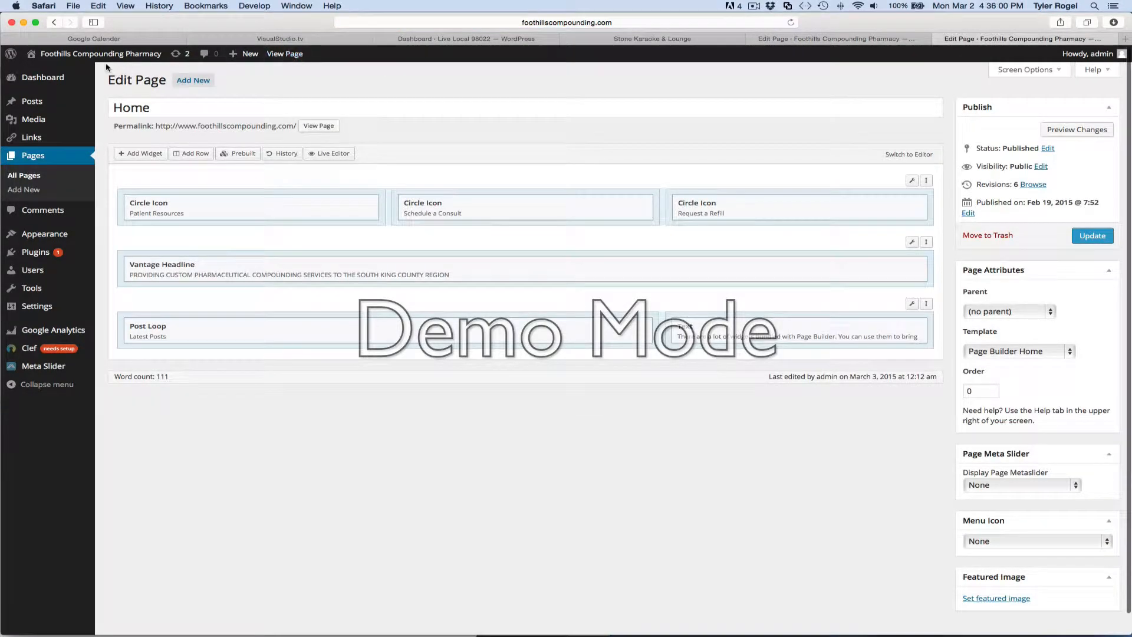
click(292, 55)
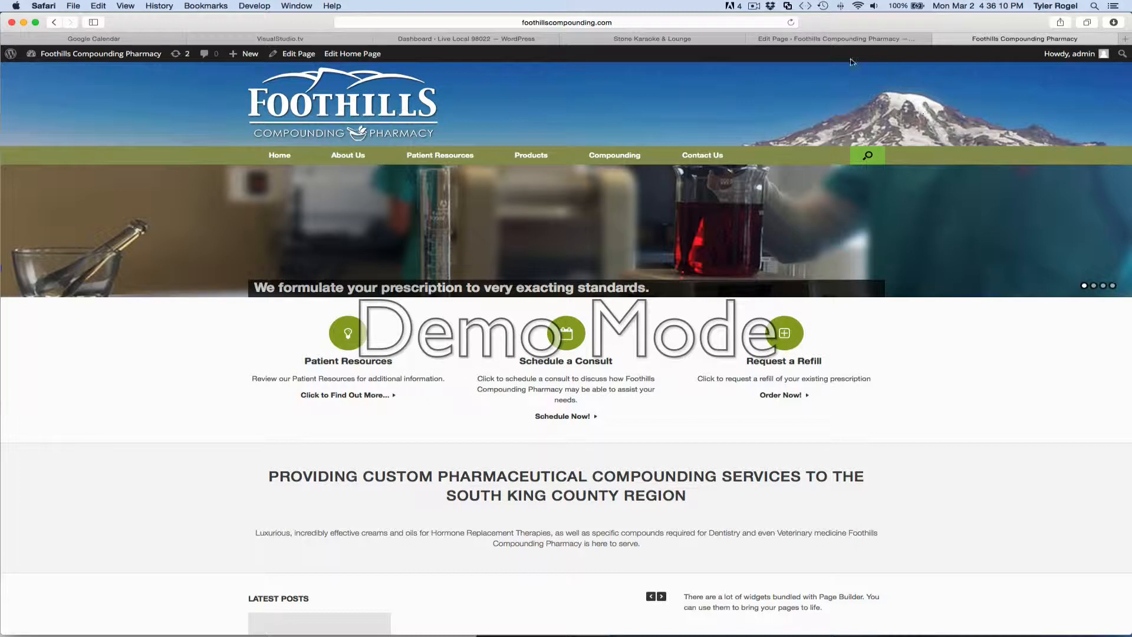
click(837, 39)
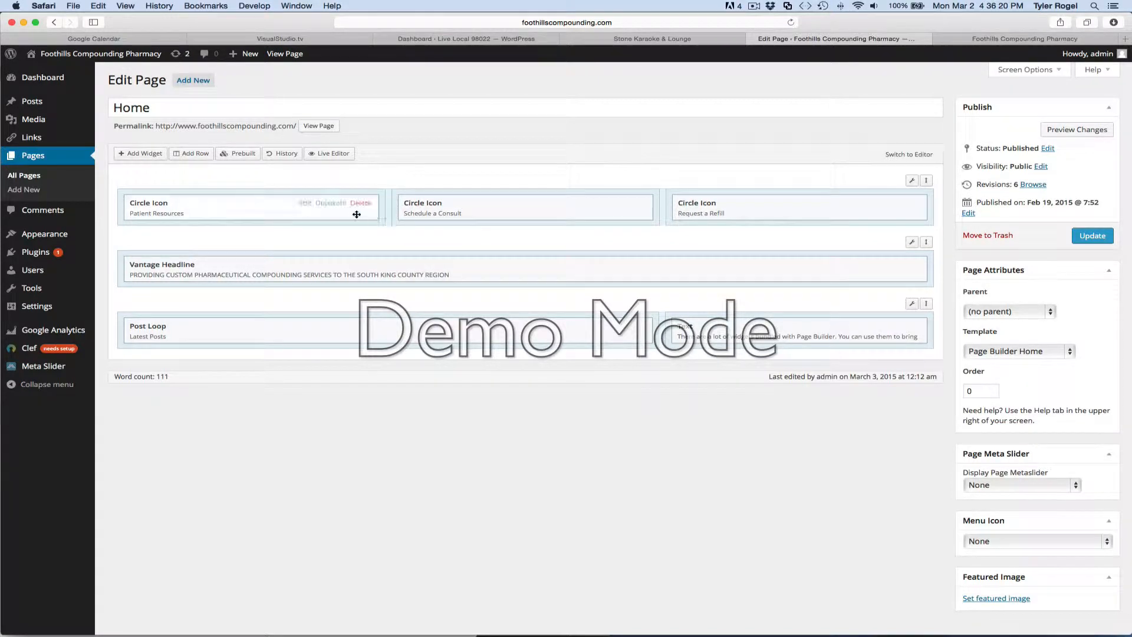
Review the Patient Resources circle icon's settings, keep Lightbulb O as its icon, and update the Home page.
click(307, 207)
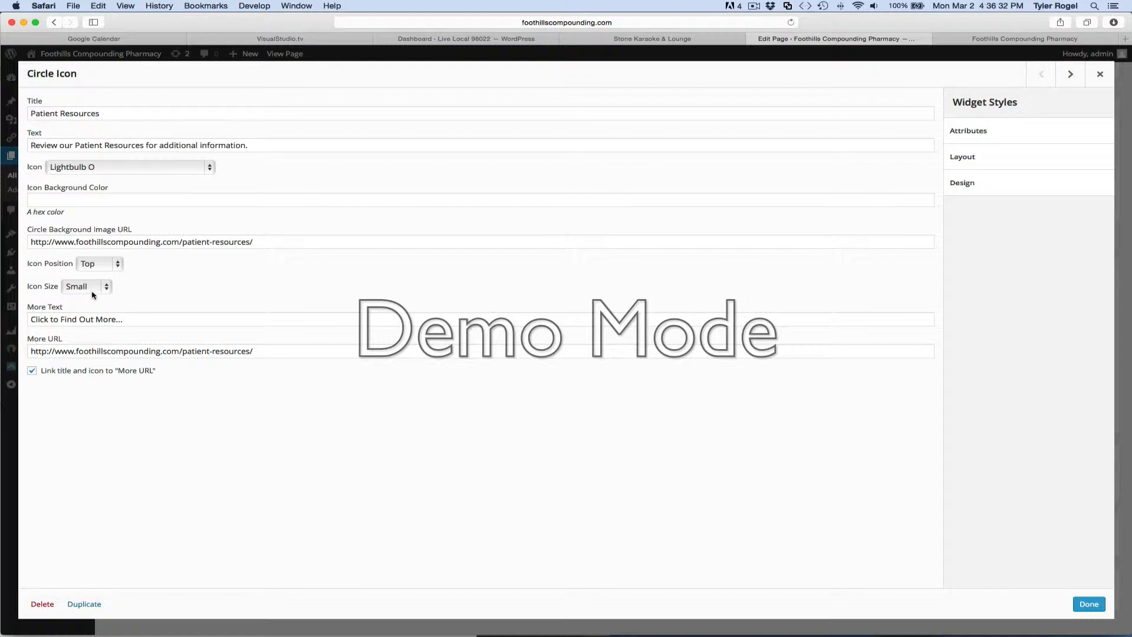
click(95, 169)
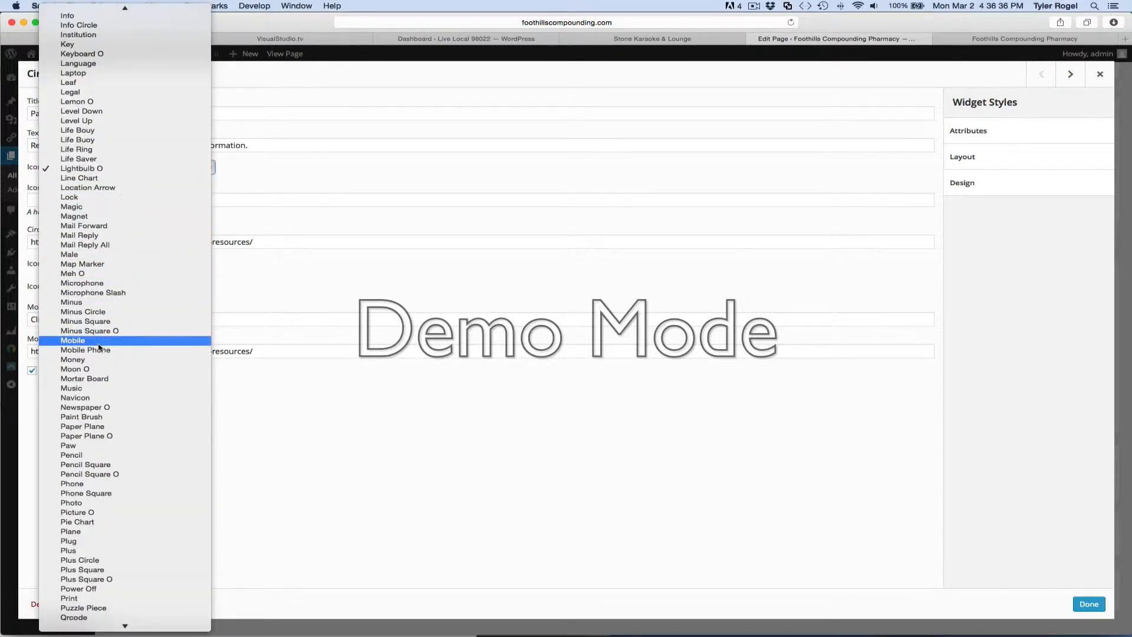
click(80, 168)
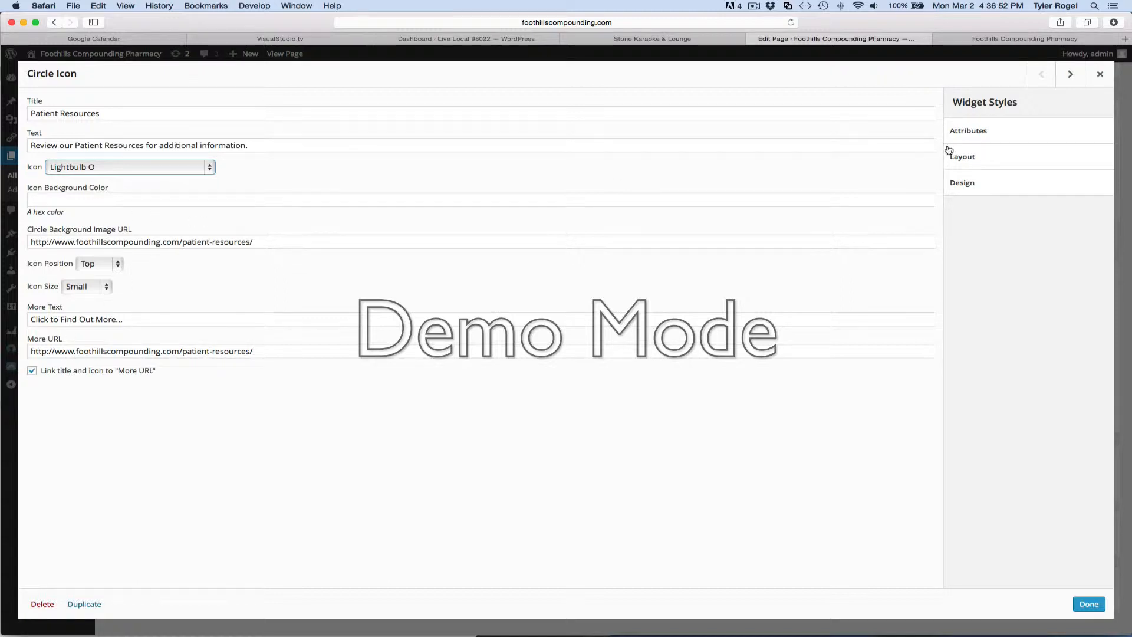
click(1088, 604)
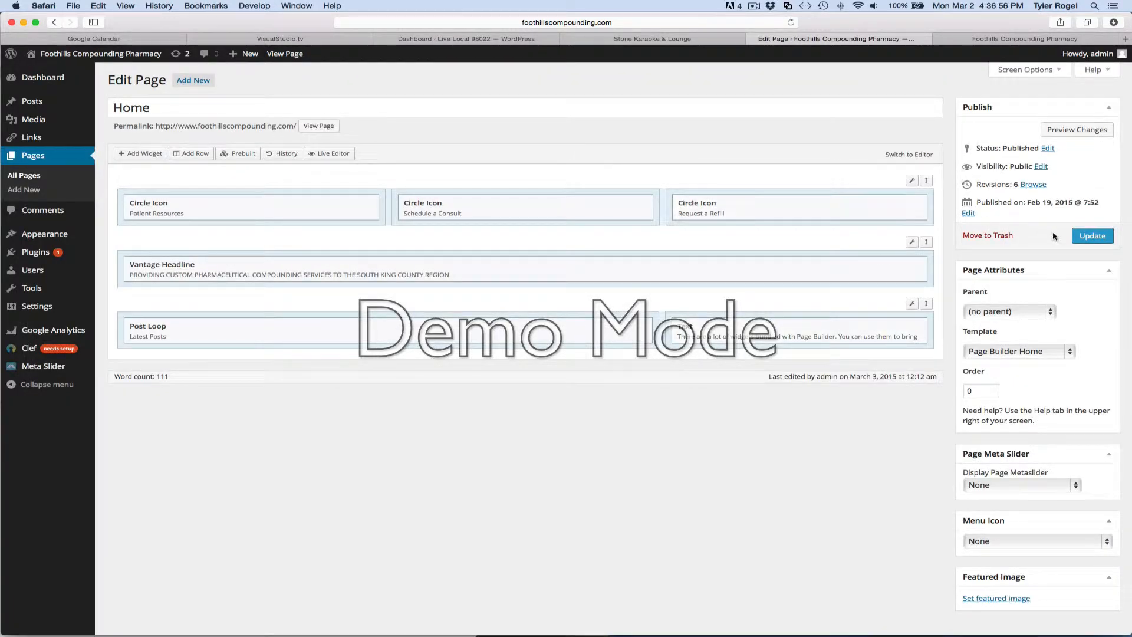
click(1088, 237)
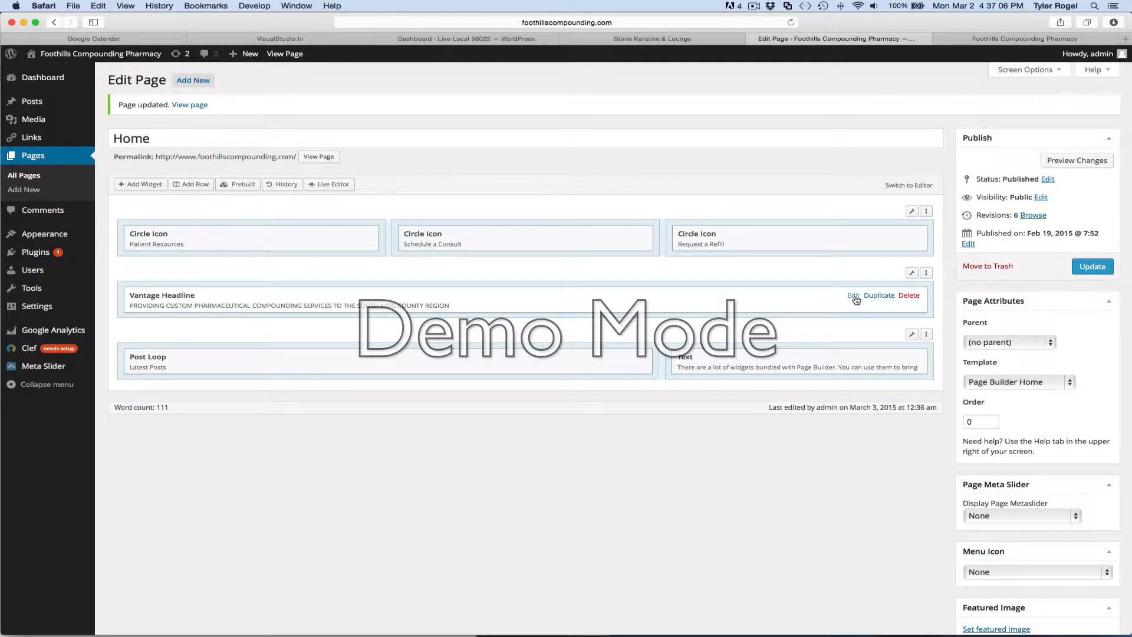
Review the Vantage Headline widget's sub headline text without editing it, and update the Home page.
click(854, 296)
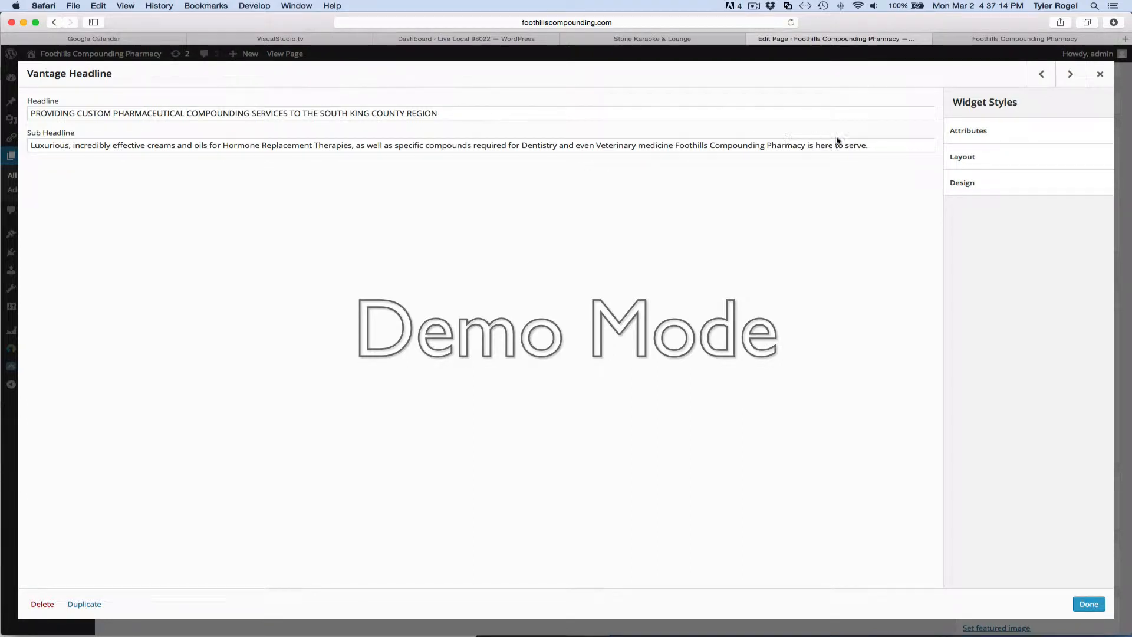
drag(878, 145, 421, 138)
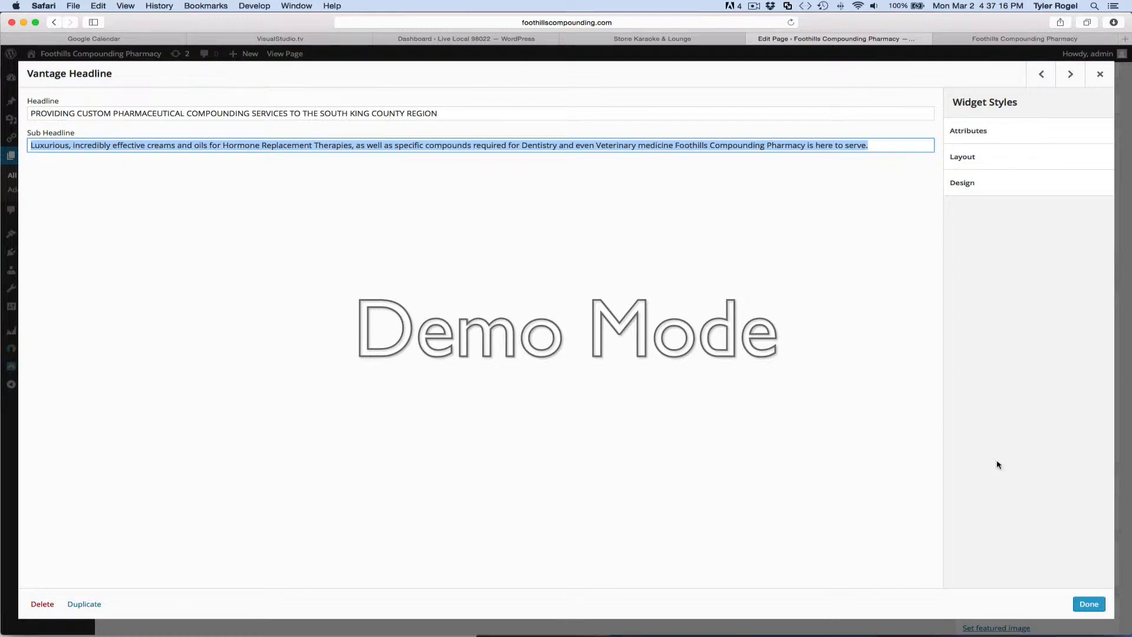
click(1089, 604)
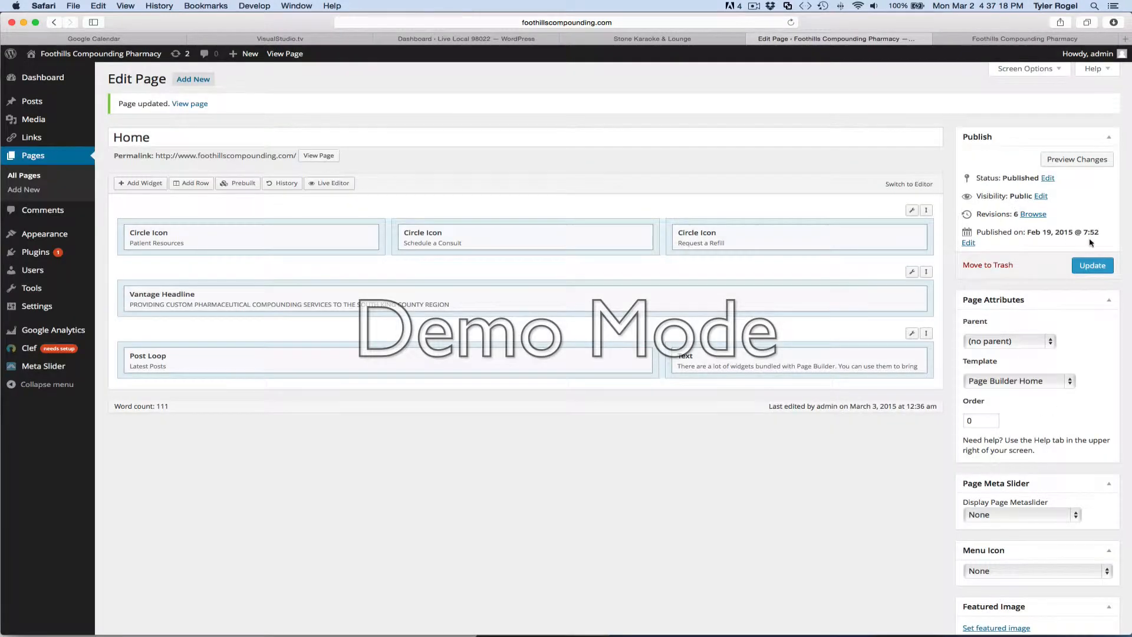
click(1090, 267)
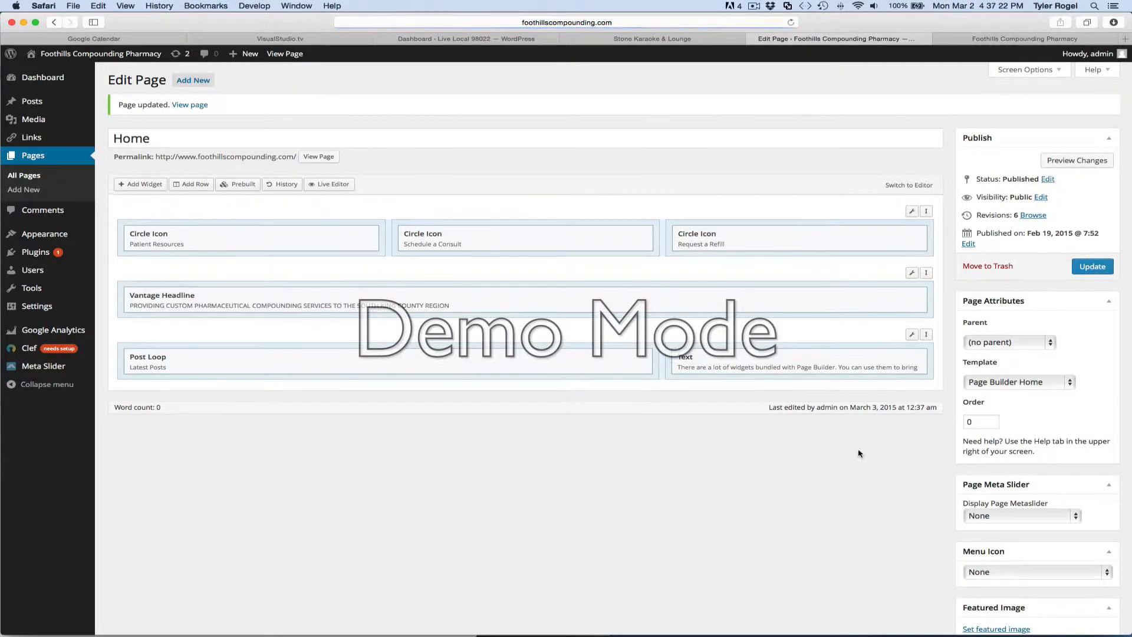
Examine the image slider on the live Home page, advancing it to the next slide.
scroll(863, 479, down, 2)
scroll(862, 478, up, 2)
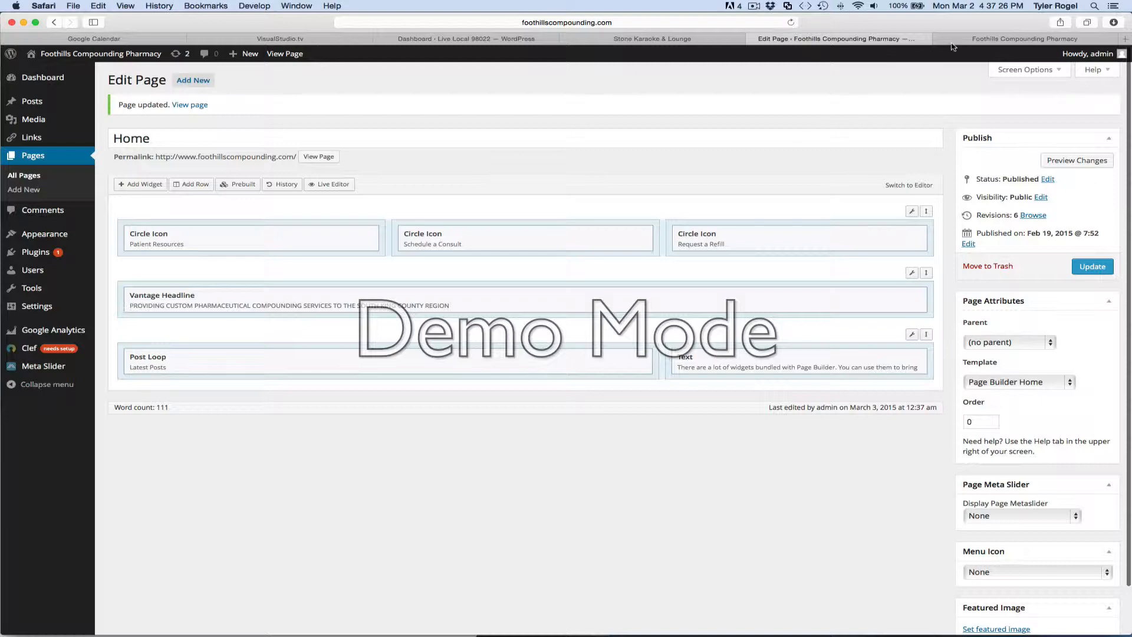
click(1003, 40)
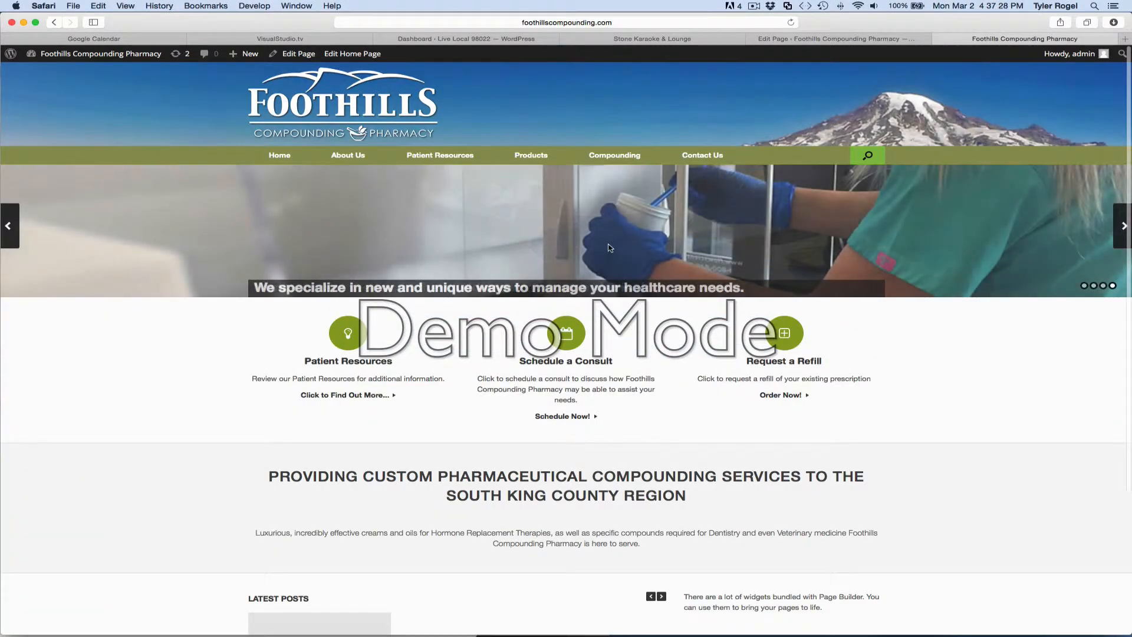
click(1124, 227)
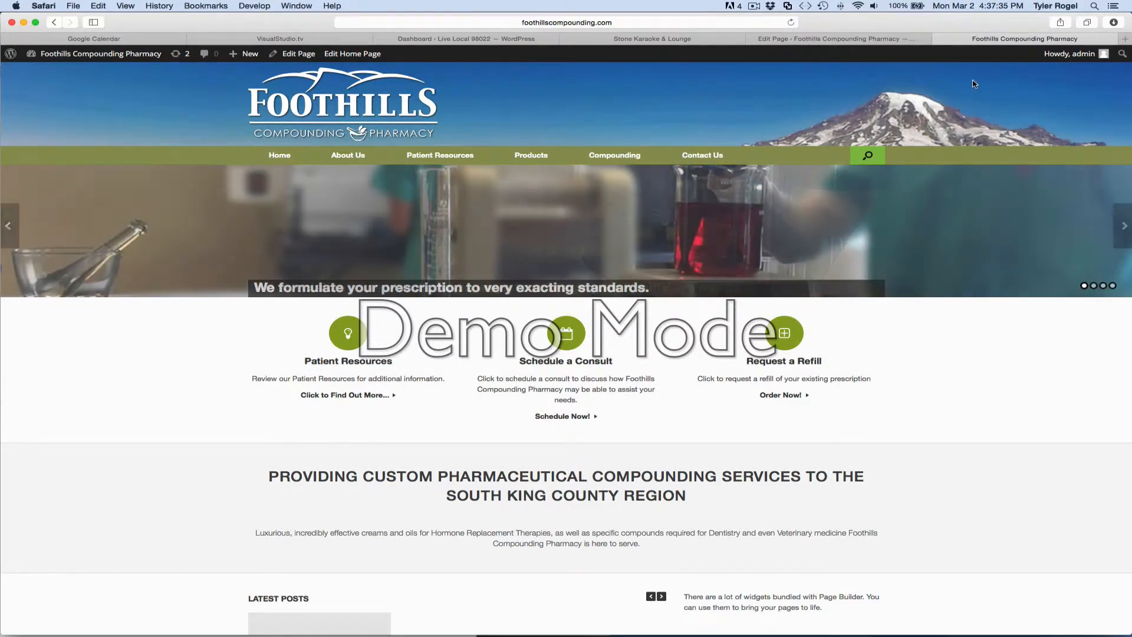
Return to the site's admin area and open the homepage slider in Meta Slider.
click(835, 39)
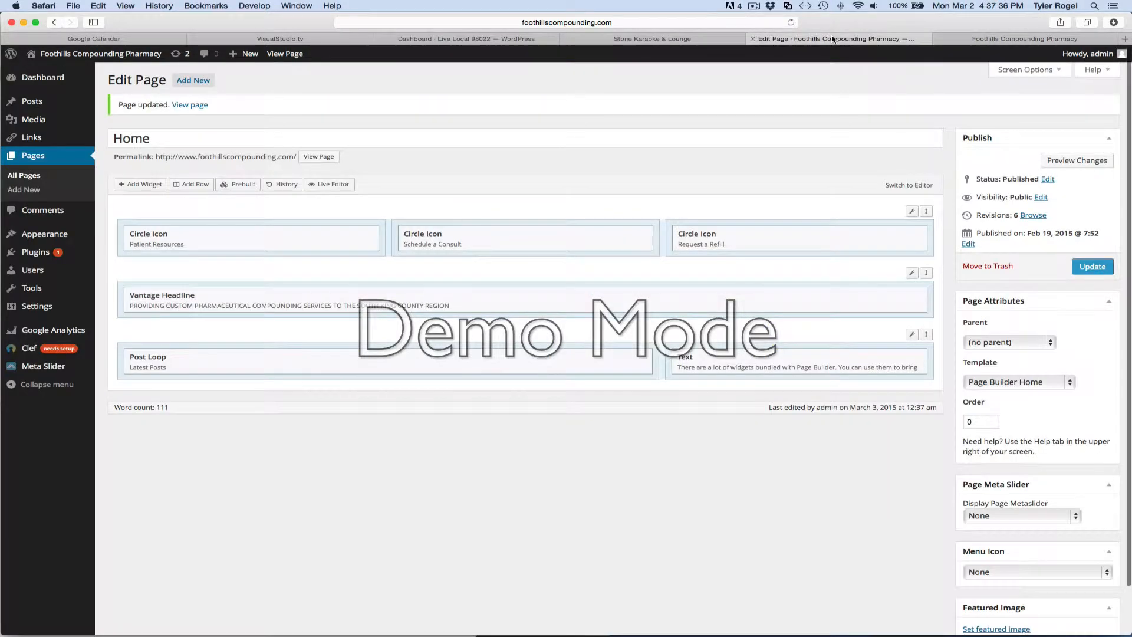
mouse_move(68, 370)
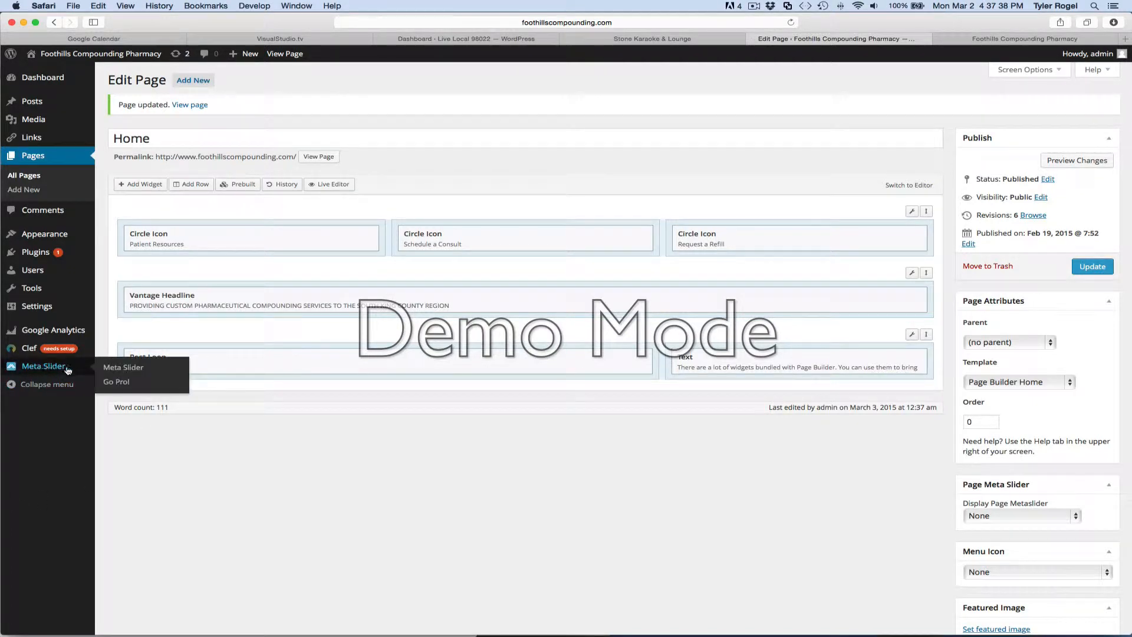
click(45, 370)
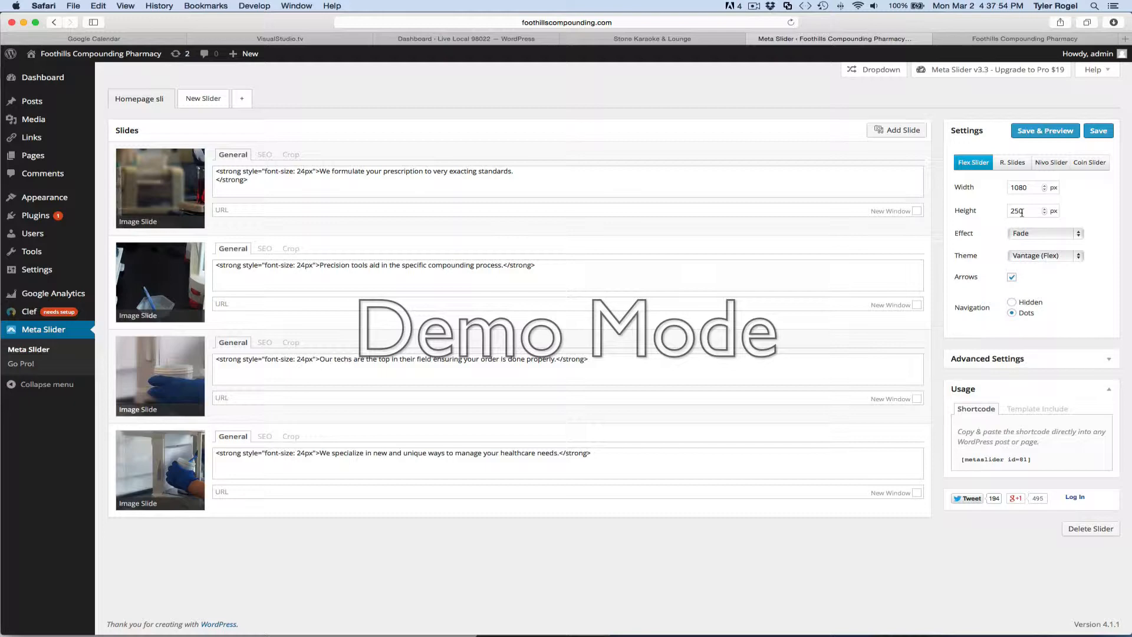
Switch to Photoshop, try cropping the _AM_1607.jpg photo to a wide banner strip, and undo the crop.
mouse_move(542, 628)
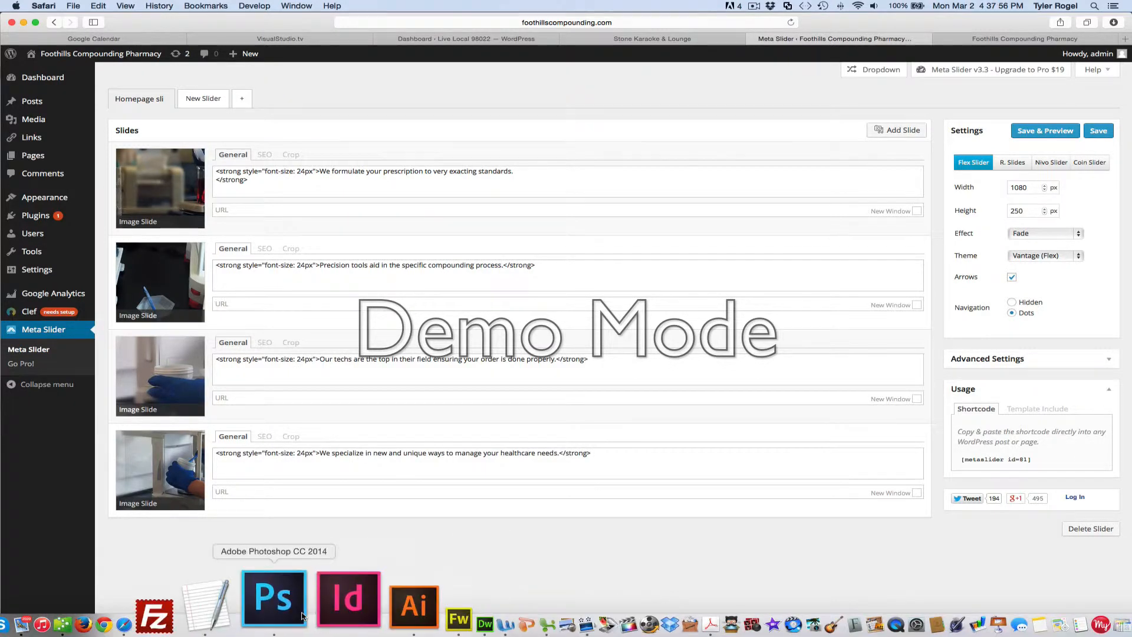
click(301, 614)
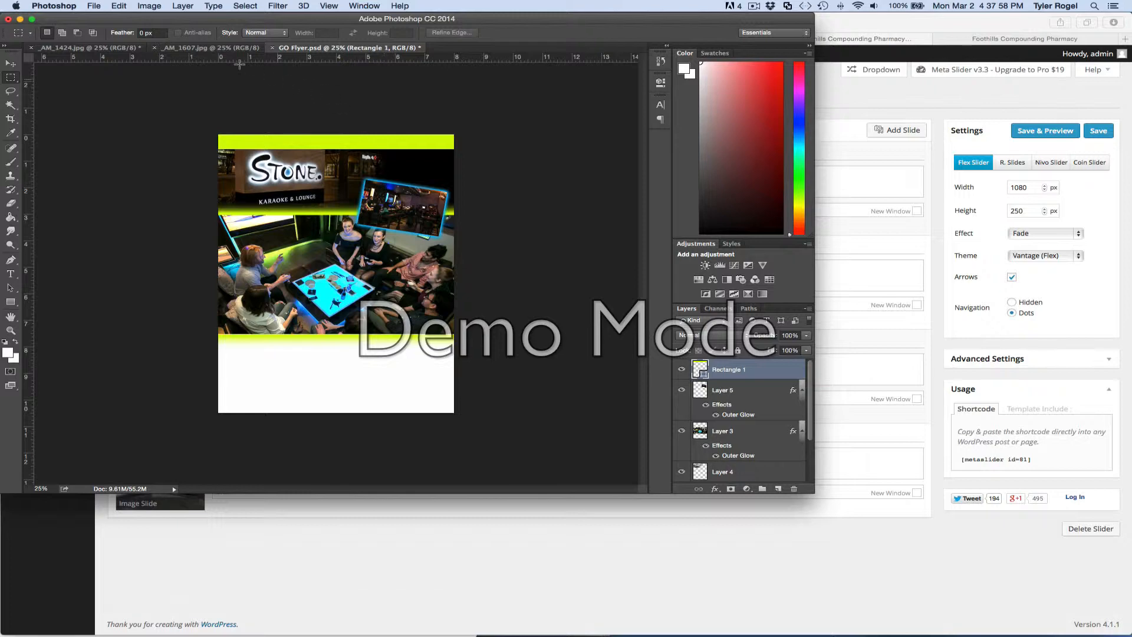
click(201, 48)
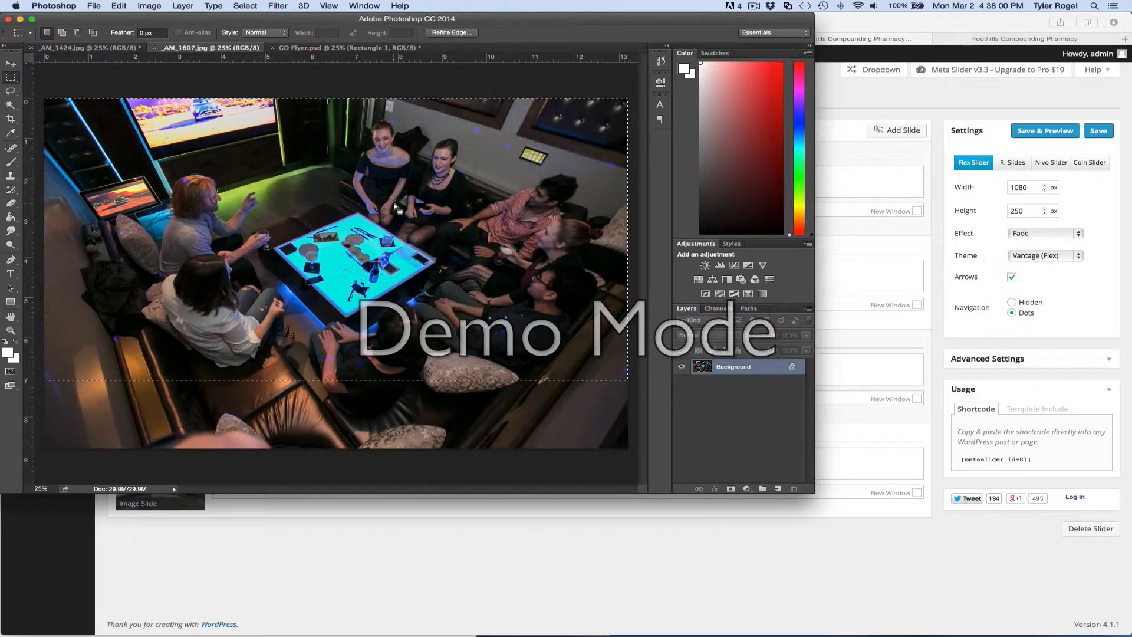
key(c)
drag(337, 96, 336, 170)
drag(384, 276, 391, 351)
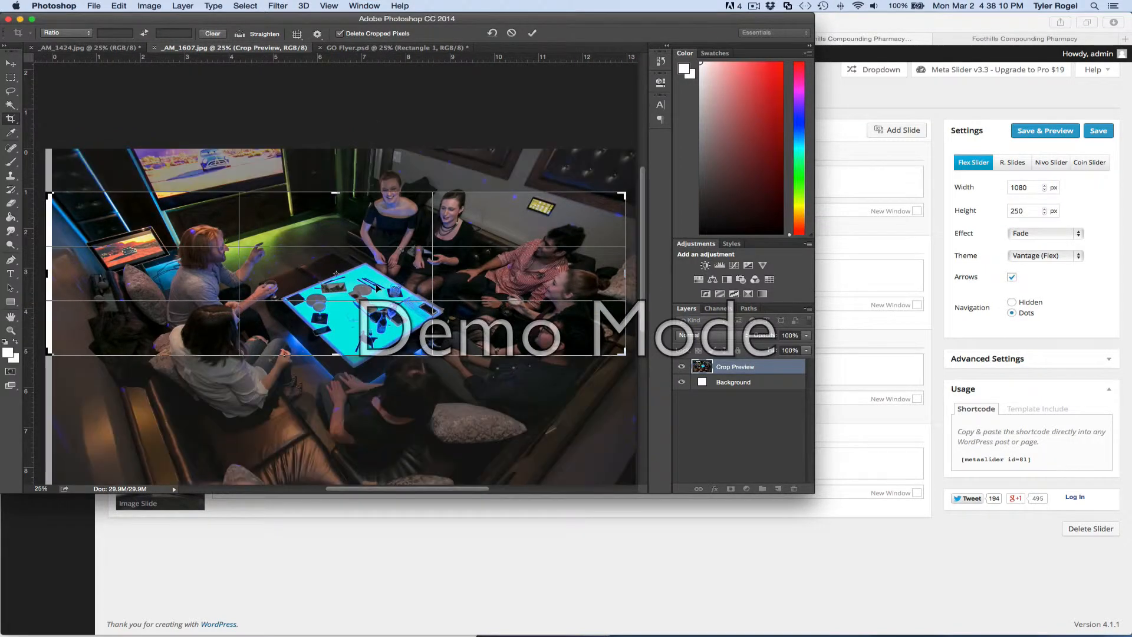
key(Return)
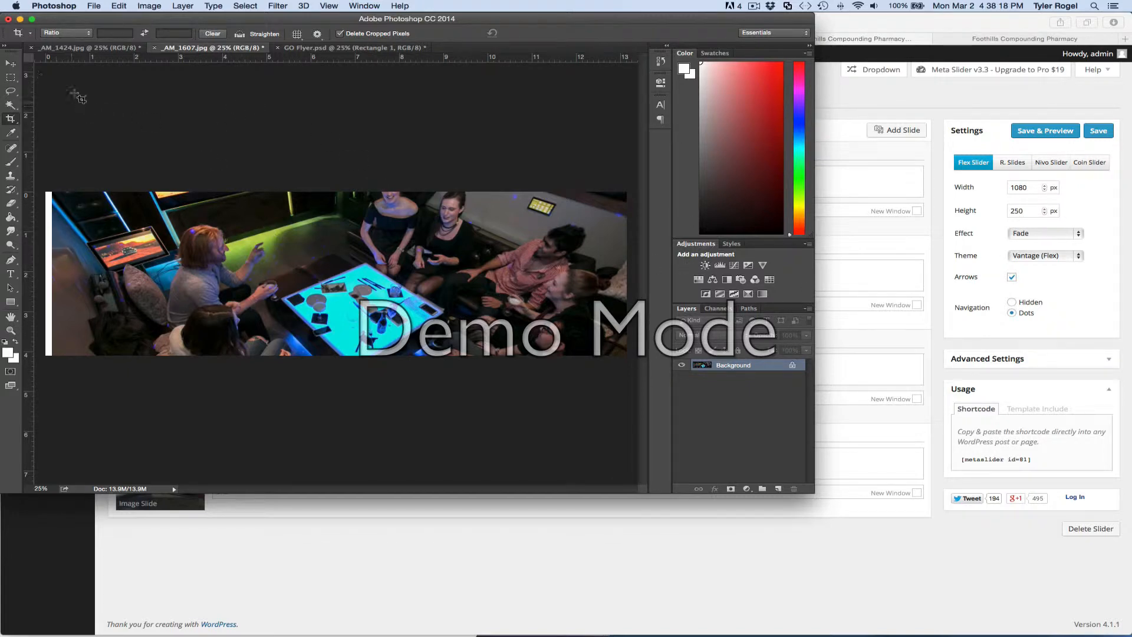
key(super+z)
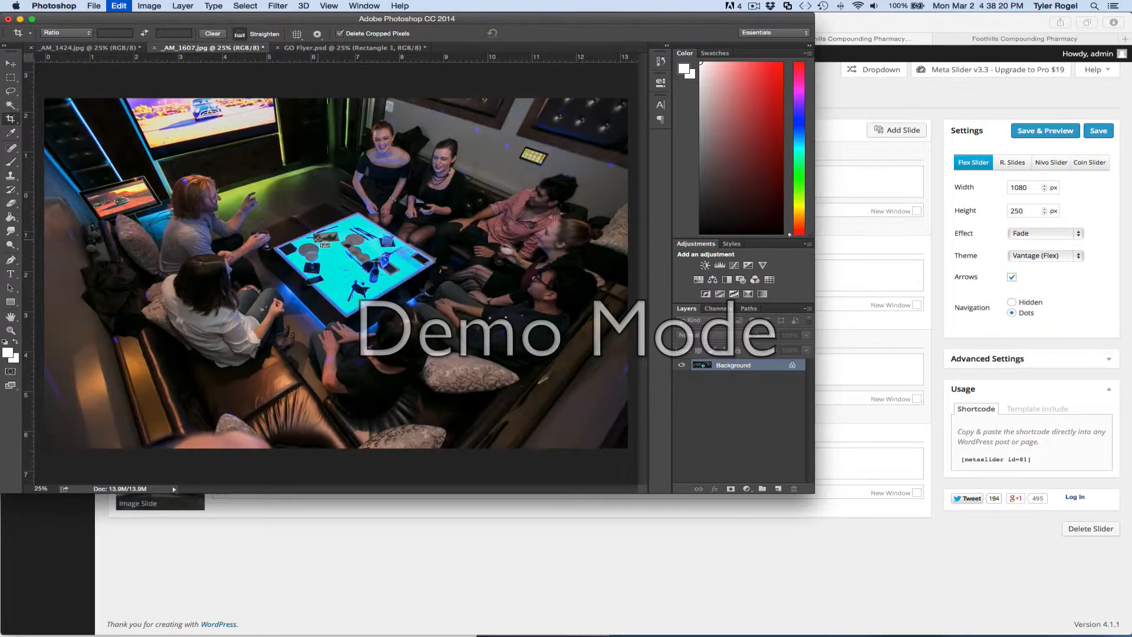
click(815, 558)
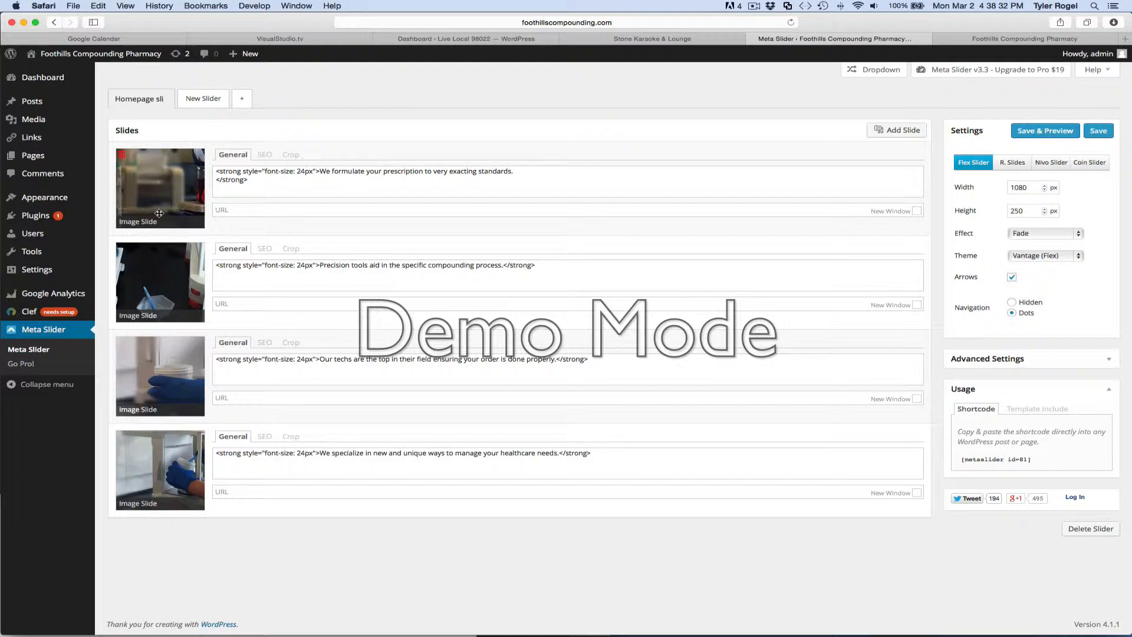
Add Masthead-BG2.jpg from the media library as a new slide captioned "We love to play outdoors on our days off".
click(907, 134)
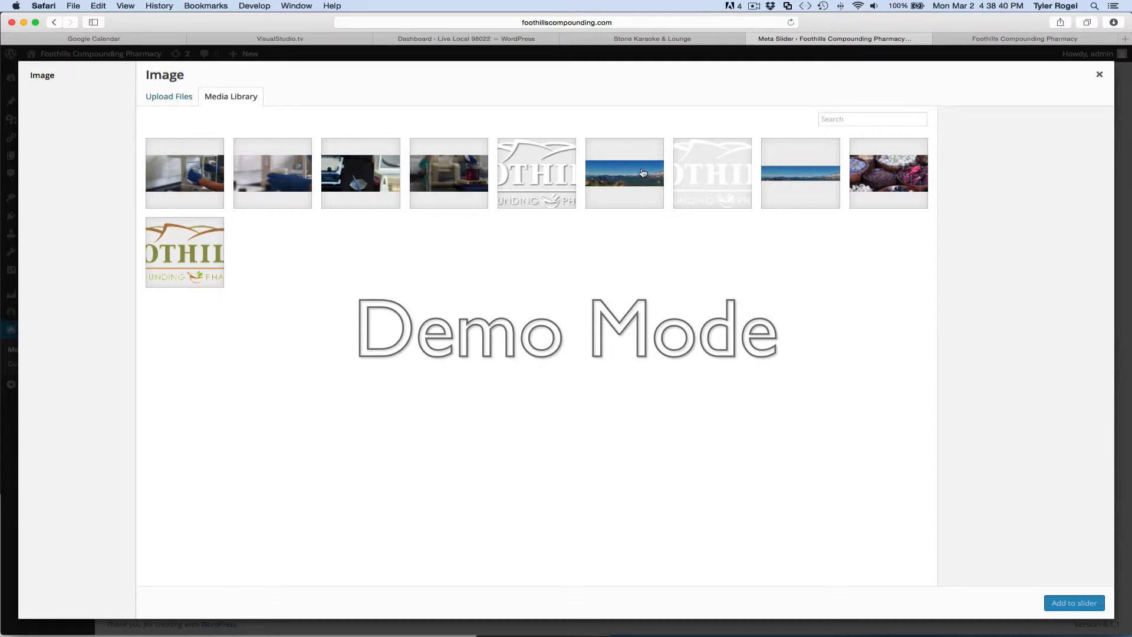
click(664, 170)
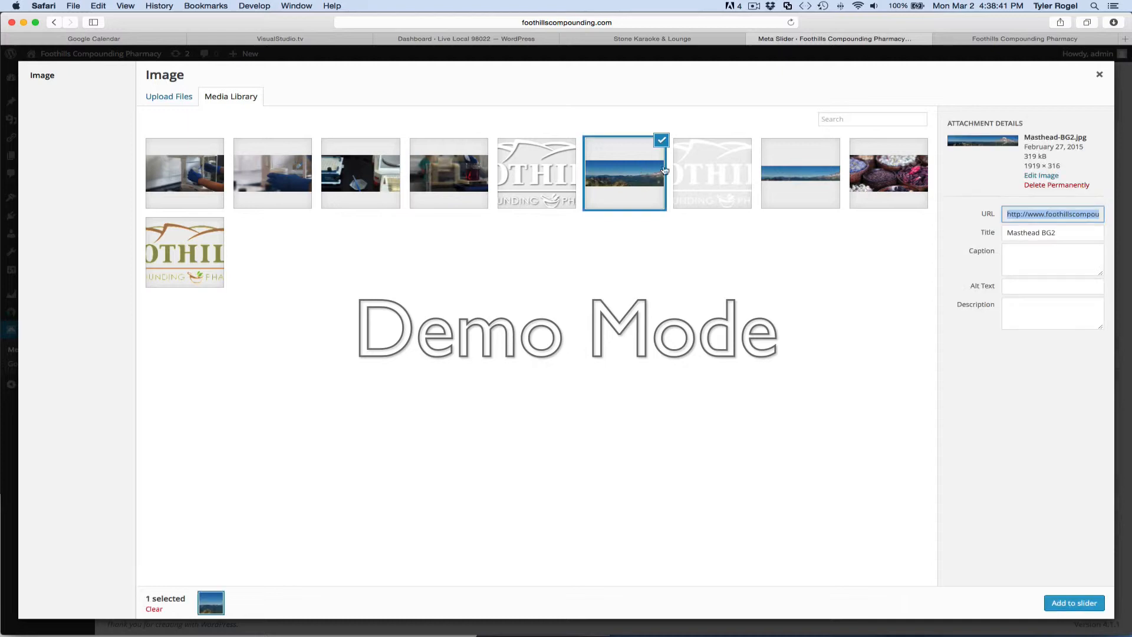
click(1084, 603)
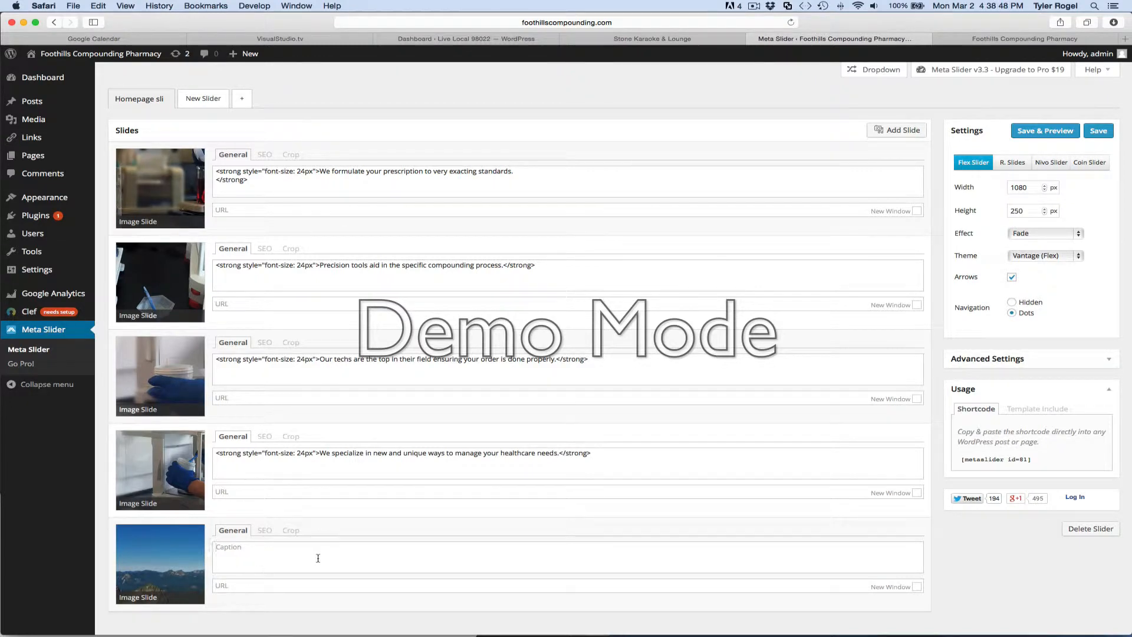
text(W)
key(BackSpace)
key(BackSpace)
text(r days off)
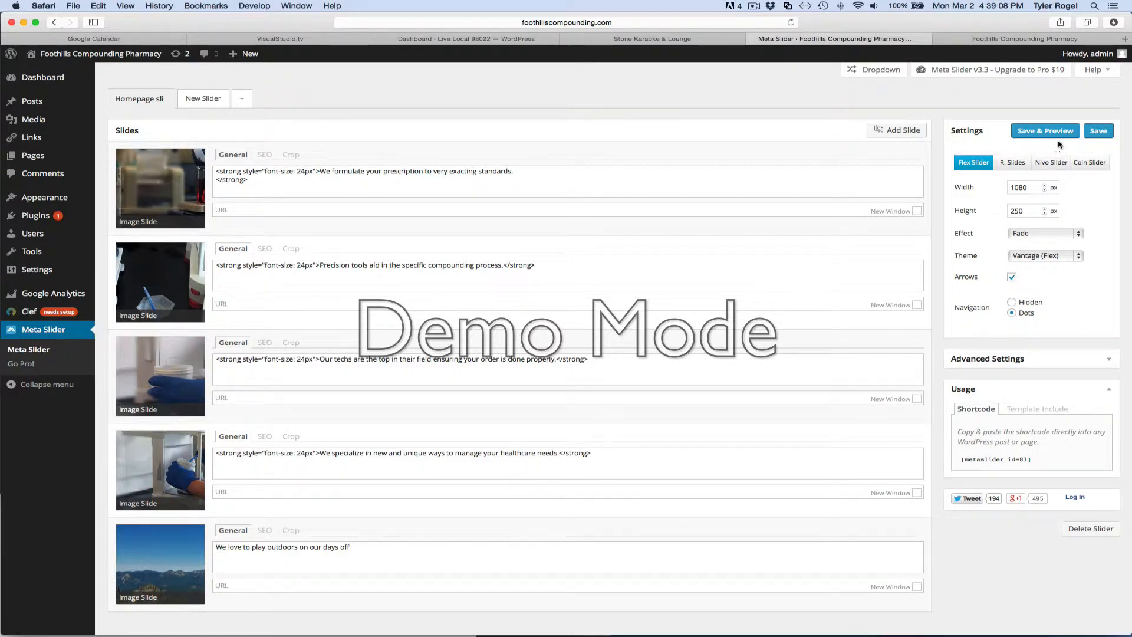
Save the homepage slider, reload the live Home page, and show the slider's fifth slide.
click(1100, 131)
click(1032, 39)
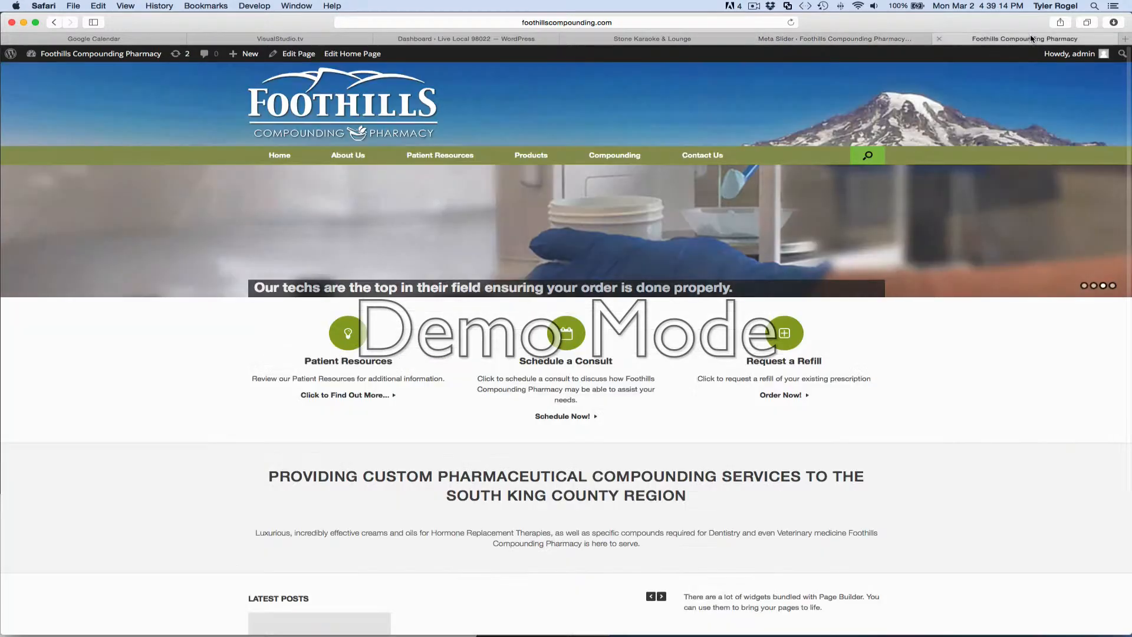
click(791, 22)
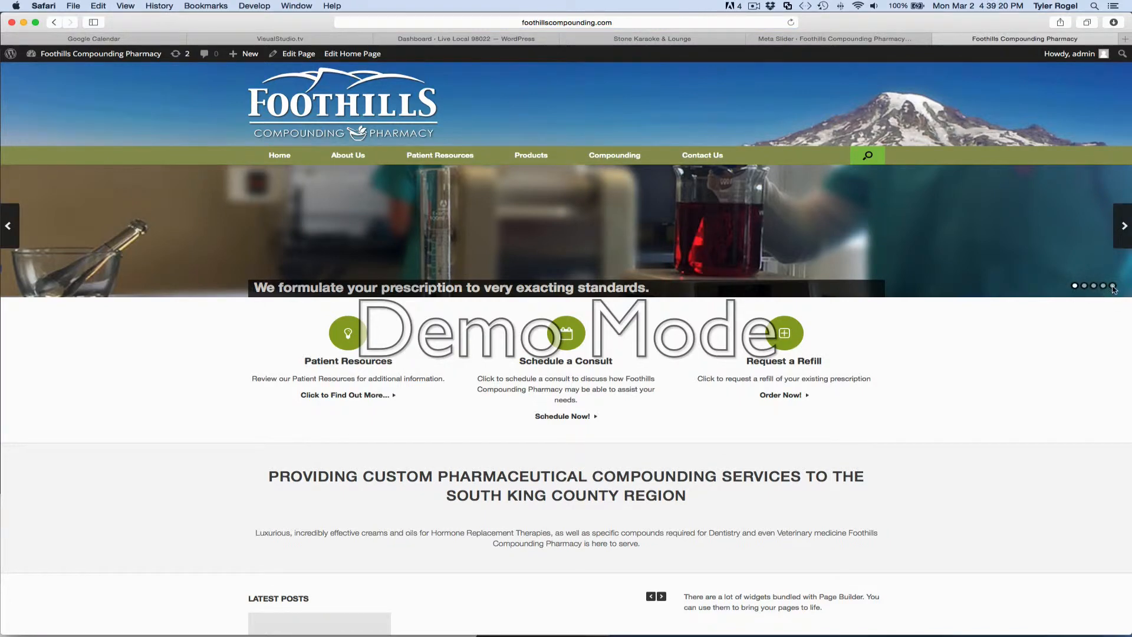
click(1113, 286)
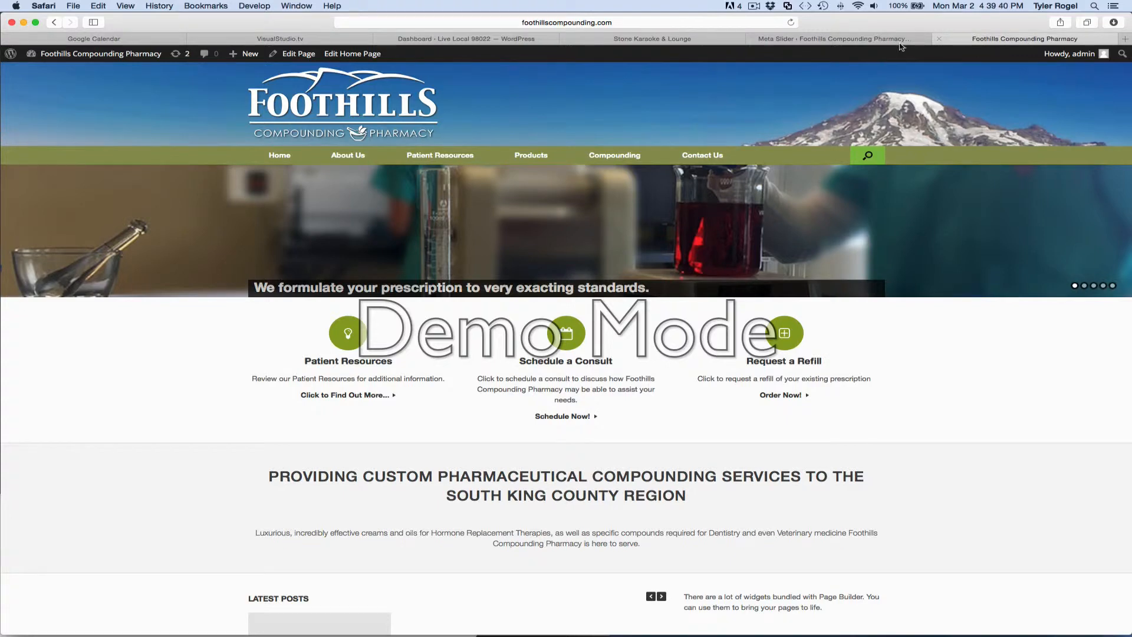
Copy the <strong style="font-size: 24px"> opening tag from the fourth slide's caption to the start of the outdoors slide's caption.
click(874, 39)
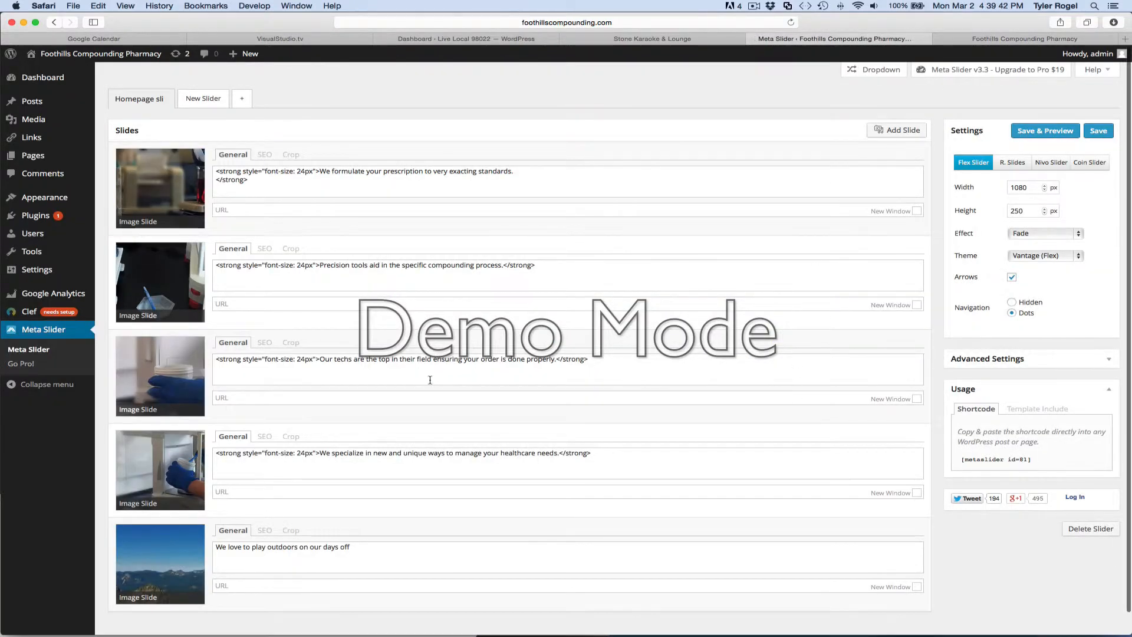
scroll(430, 383, down, 2)
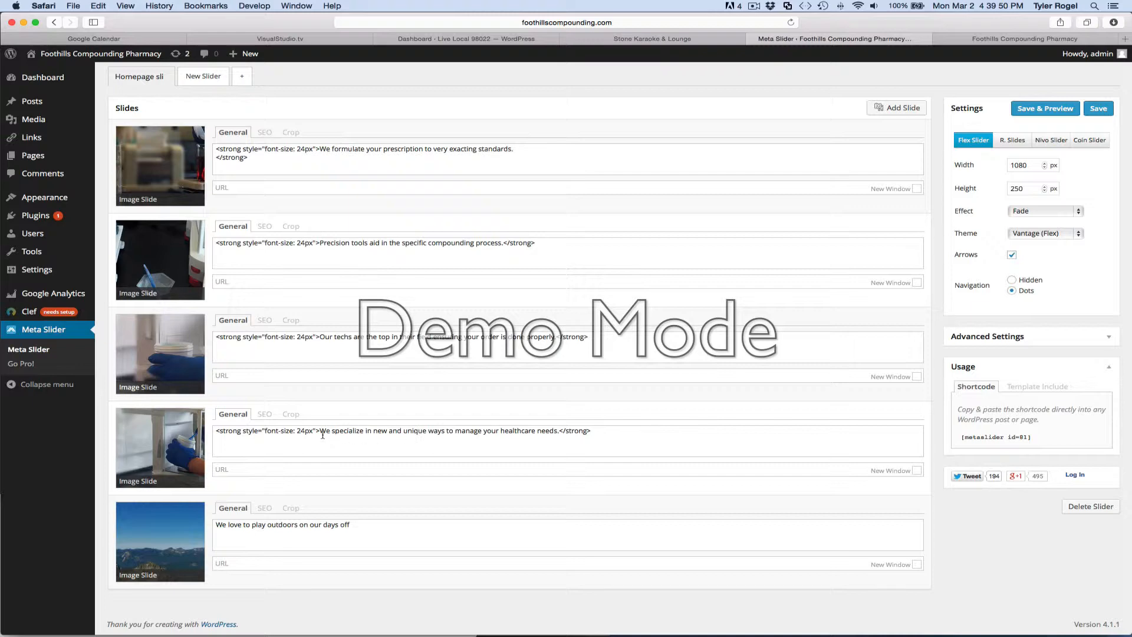
drag(320, 432, 211, 432)
key(super+c)
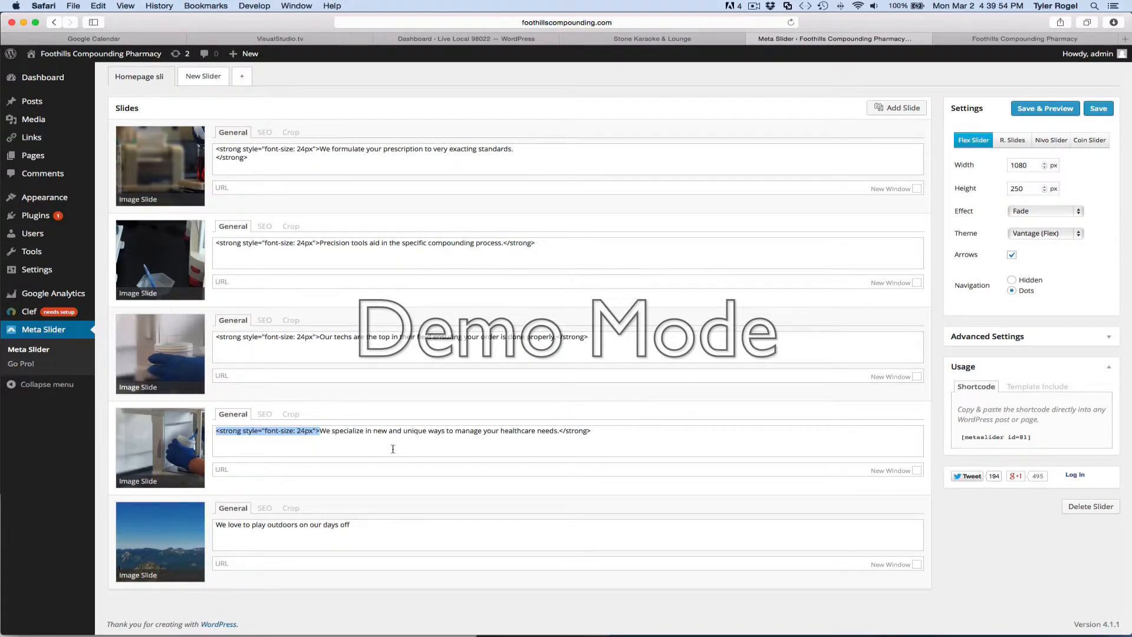
click(215, 525)
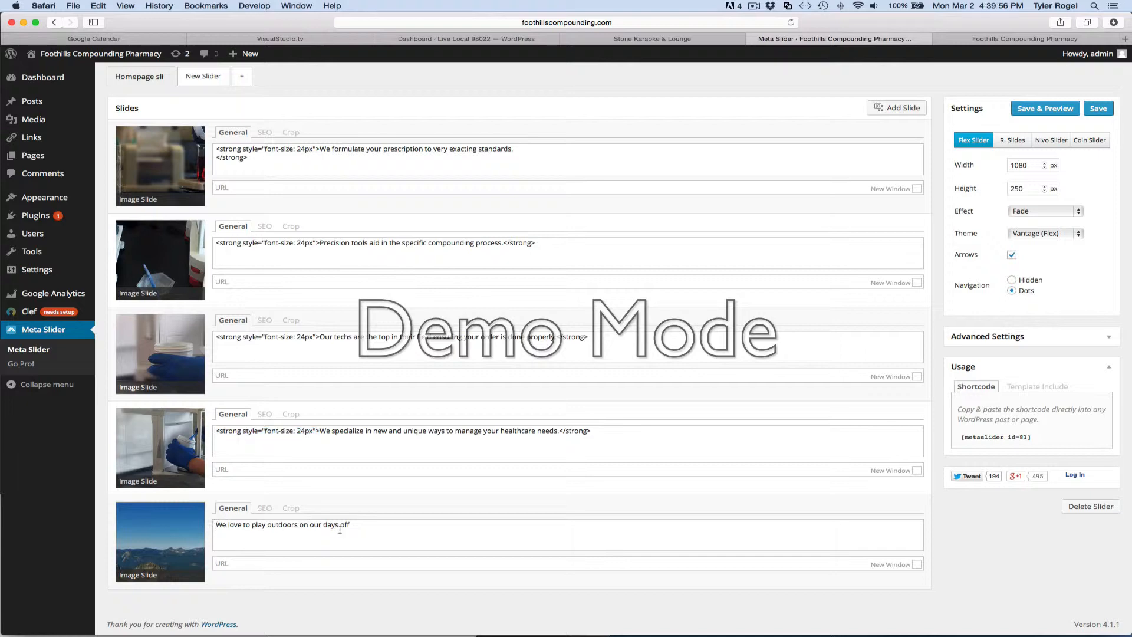
key(super+v)
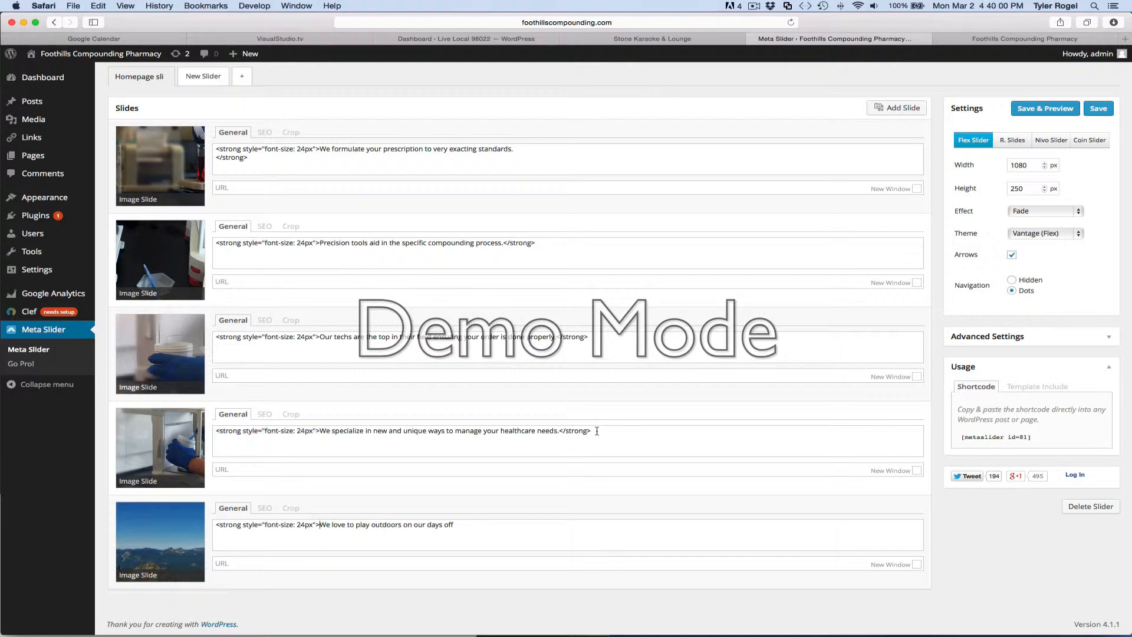
End the outdoors slide's caption with a period and the </strong> tag copied from the fourth slide, and save the slider.
drag(597, 431, 561, 431)
key(super+c)
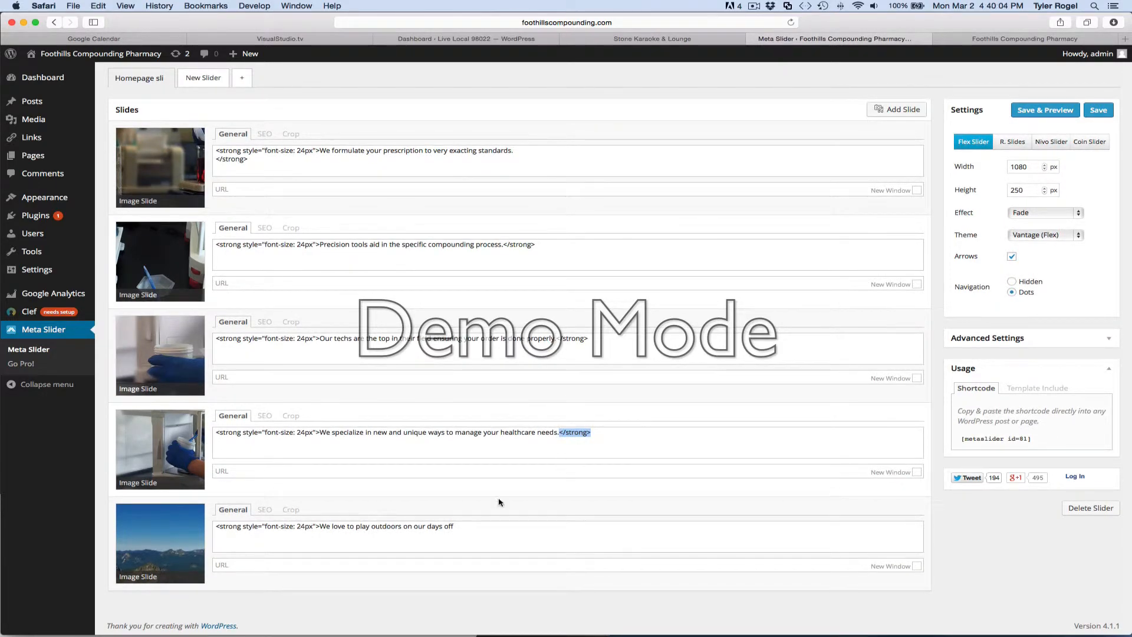
click(457, 525)
key(super+space)
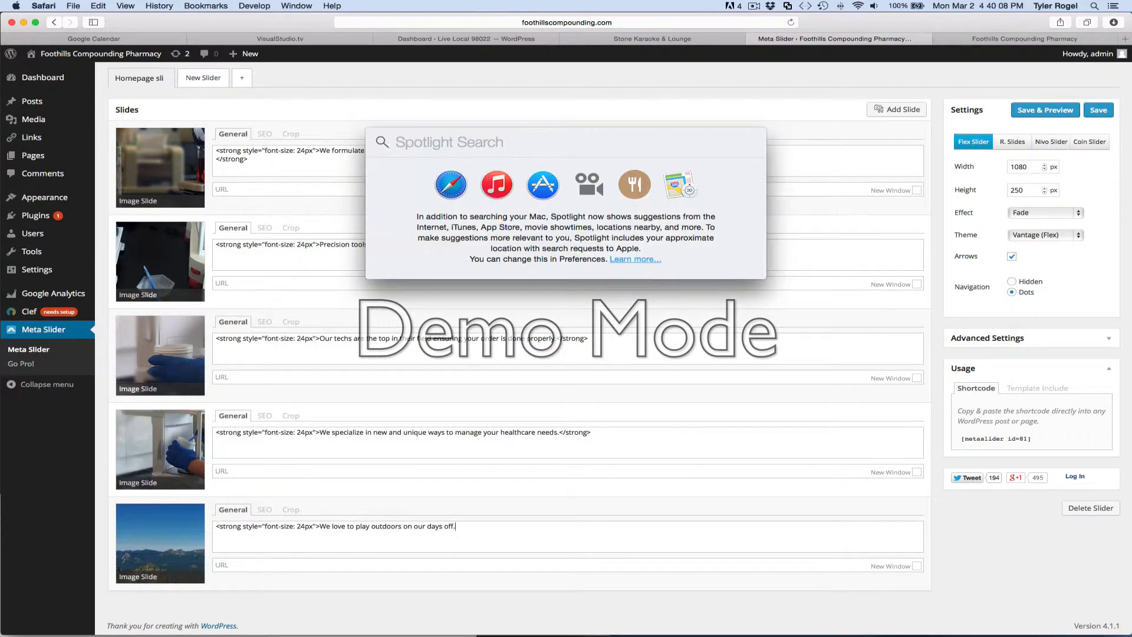
key(super+v)
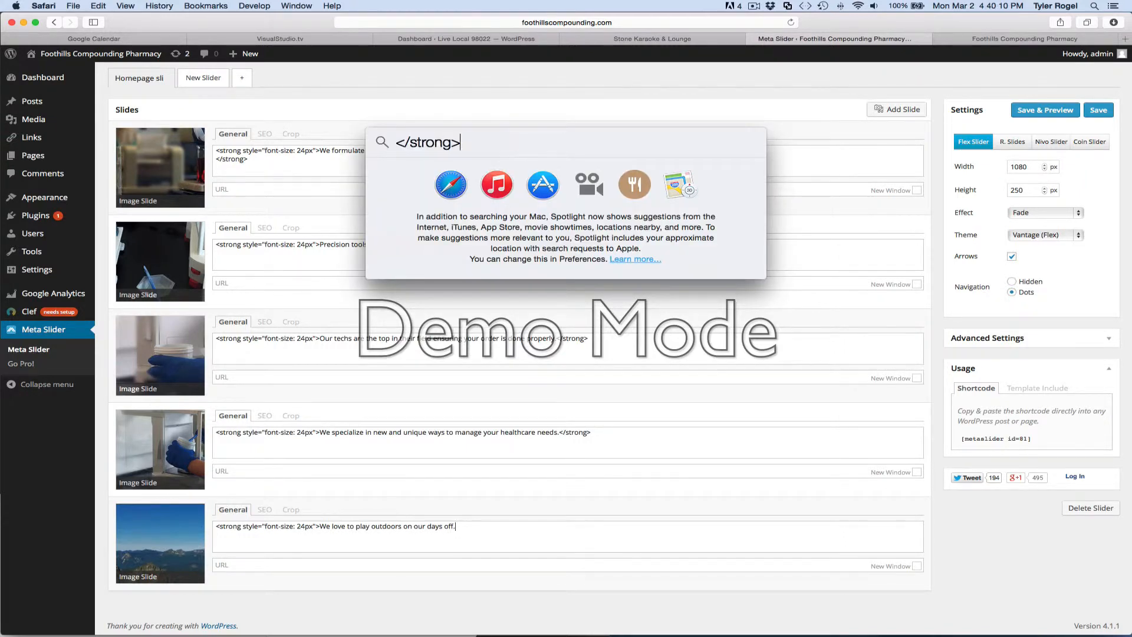
key(Escape)
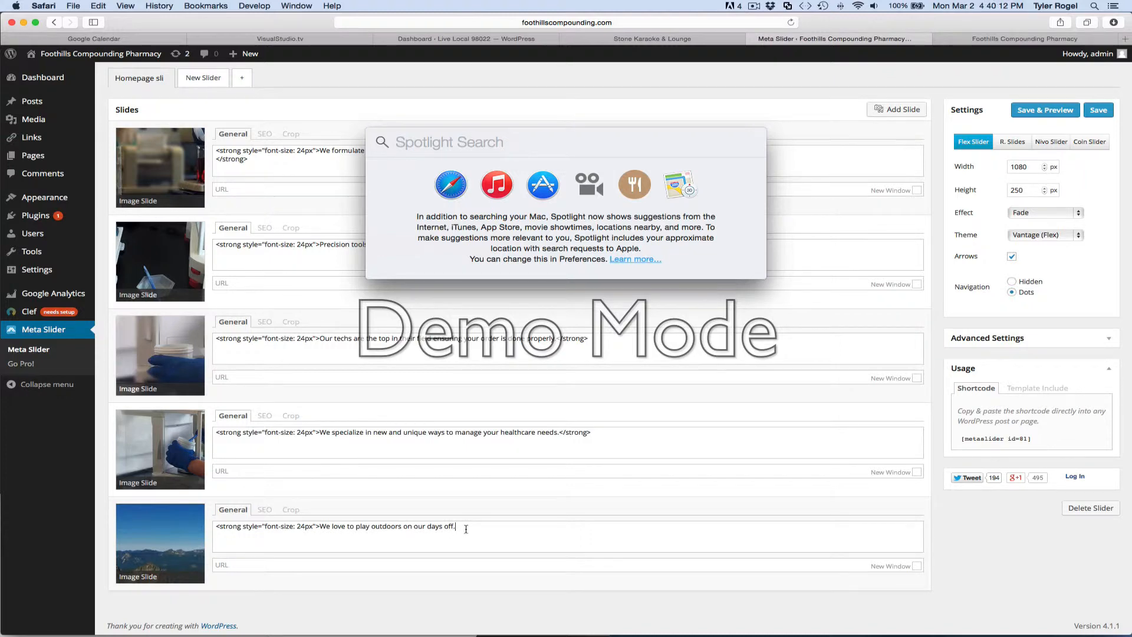
key(Escape)
key(super+v)
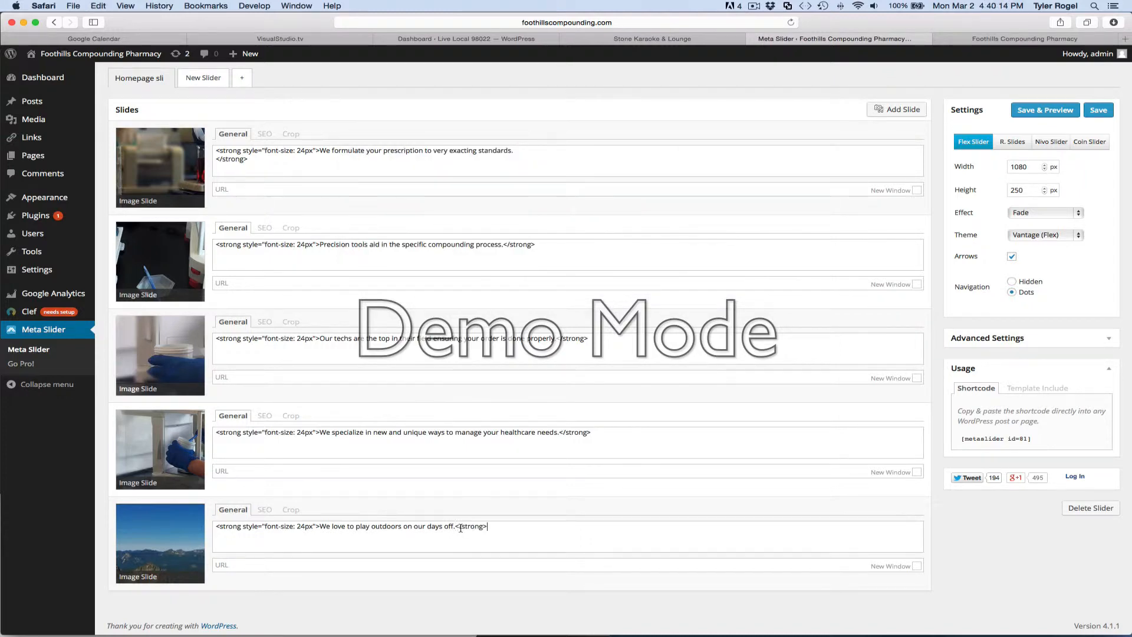
click(1103, 112)
Reload the live Home page and examine the outdoors slide's caption and the content below the slider.
click(1025, 39)
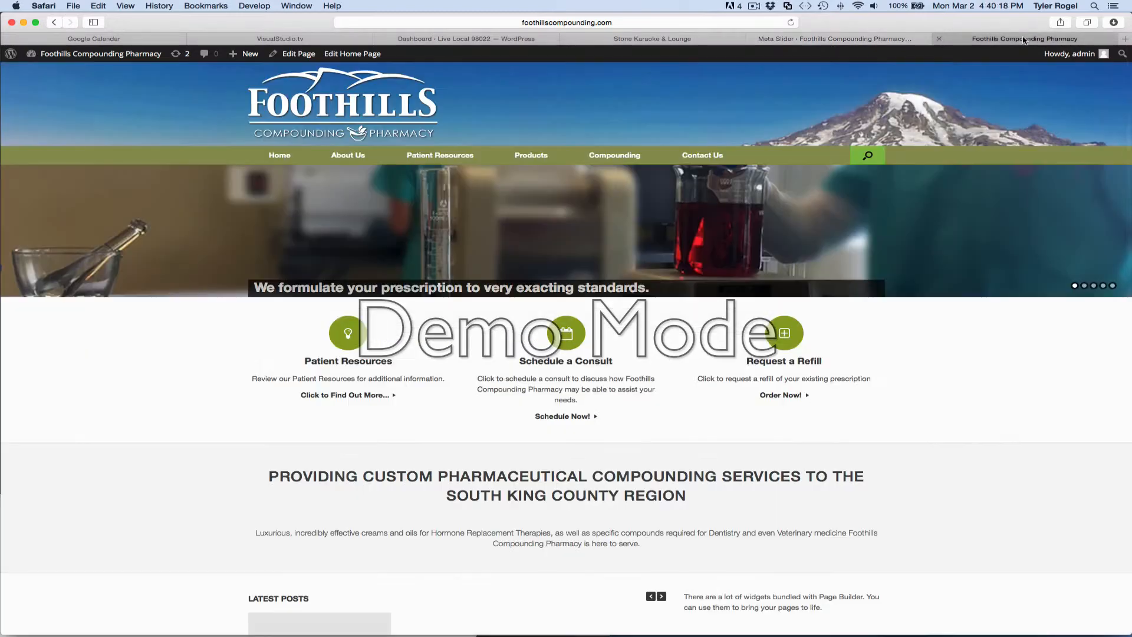
click(790, 23)
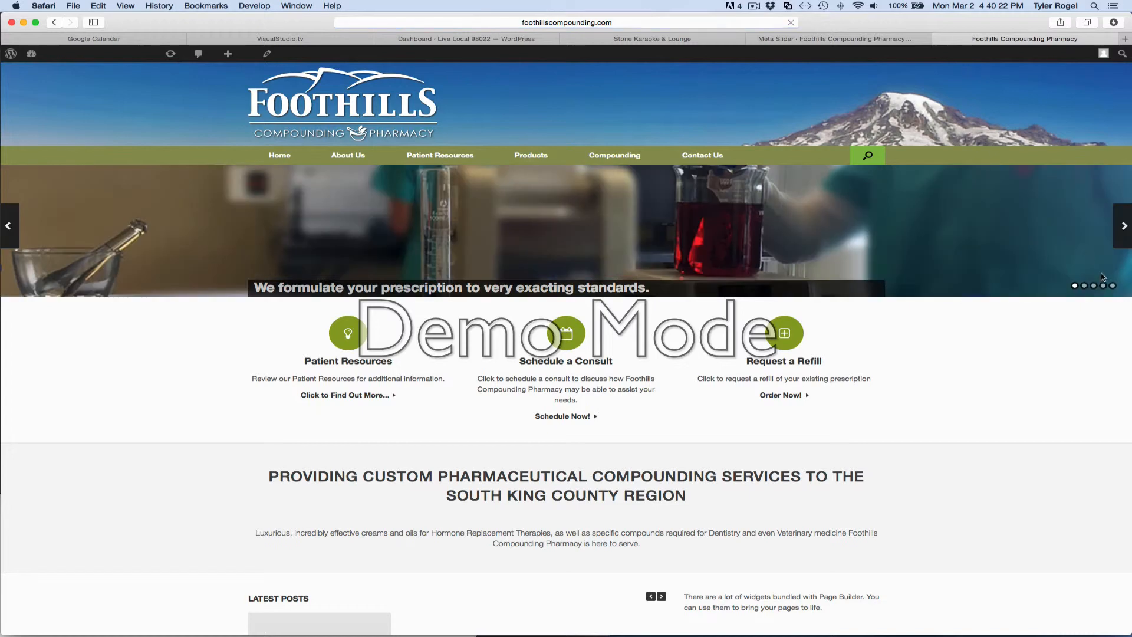
click(1114, 286)
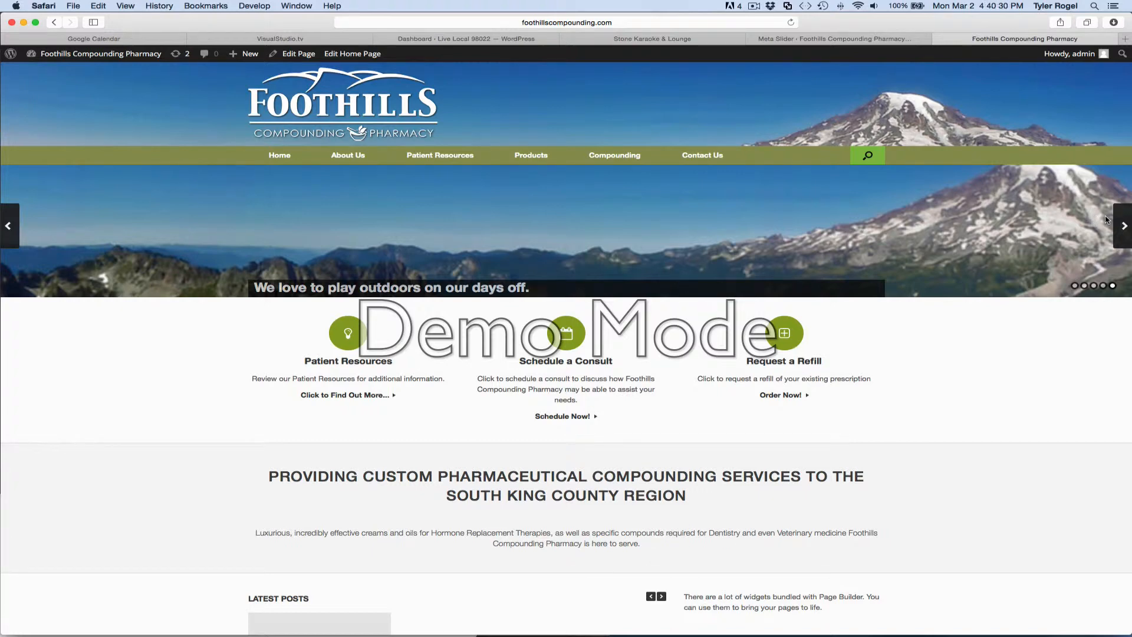
scroll(439, 300, down, 5)
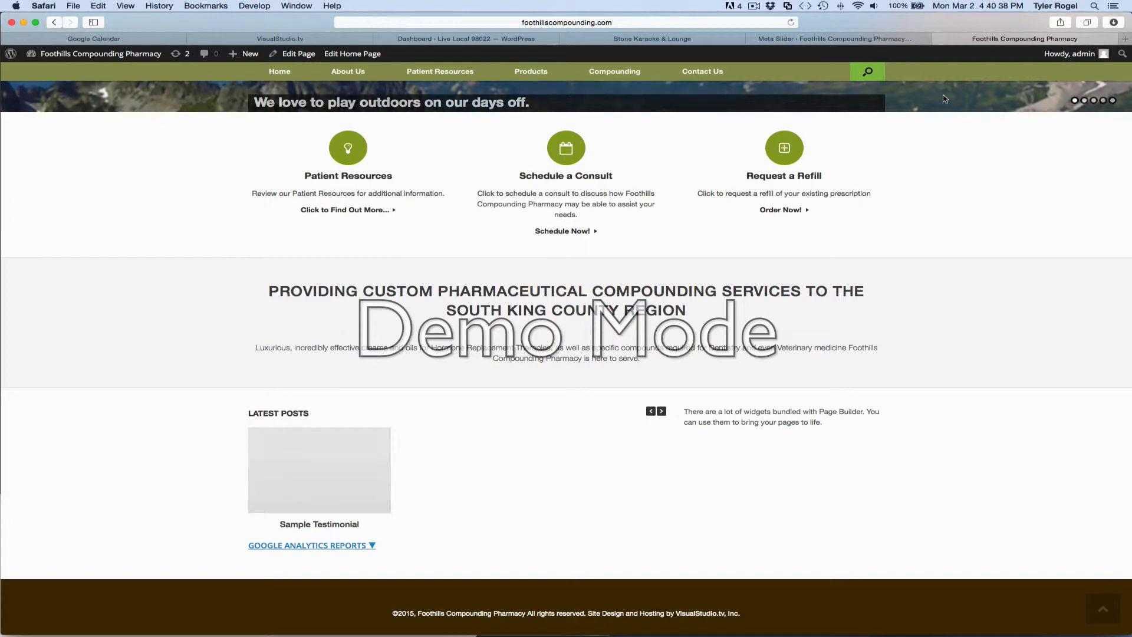
Return to Meta Slider, delete the outdoors slide from the homepage slider, and save the slider.
click(861, 39)
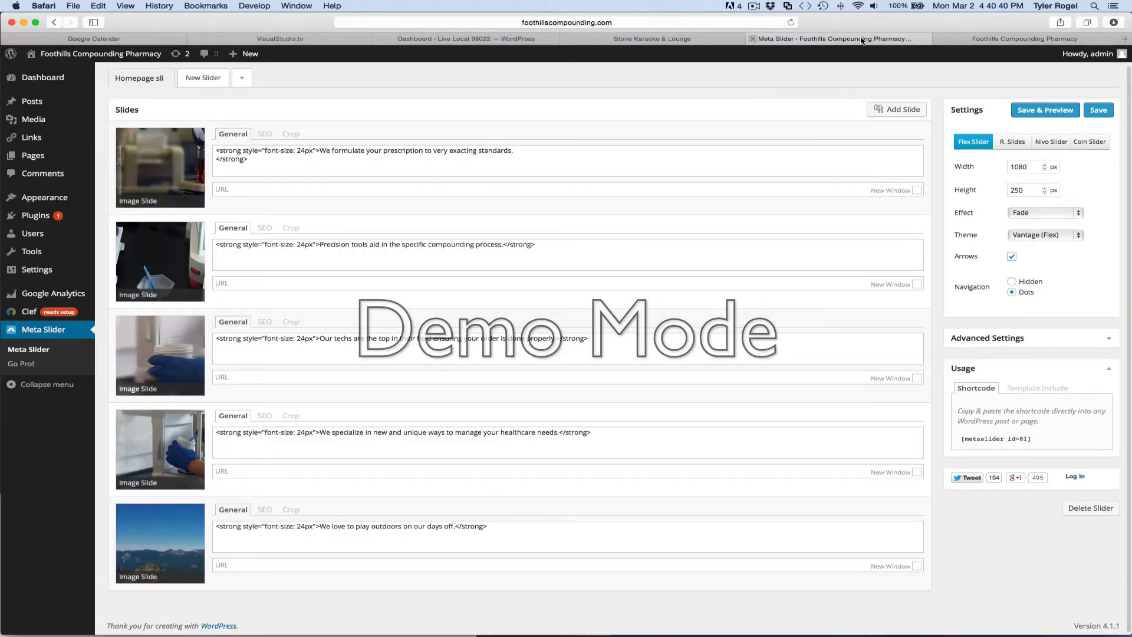
scroll(447, 287, up, 1)
scroll(447, 287, down, 1)
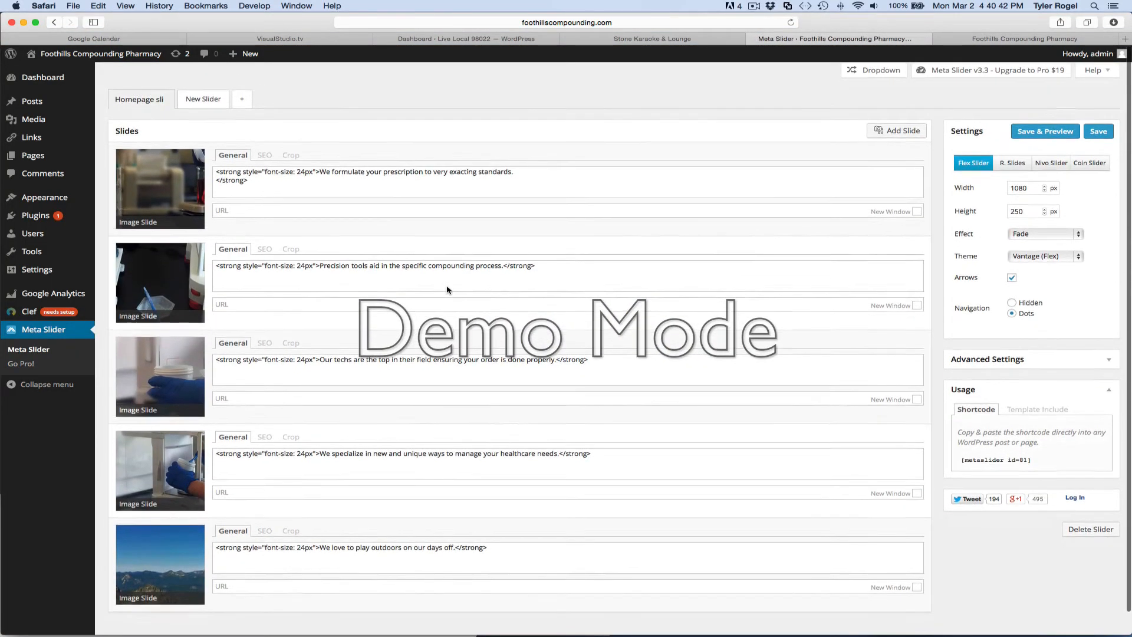
scroll(447, 286, up, 1)
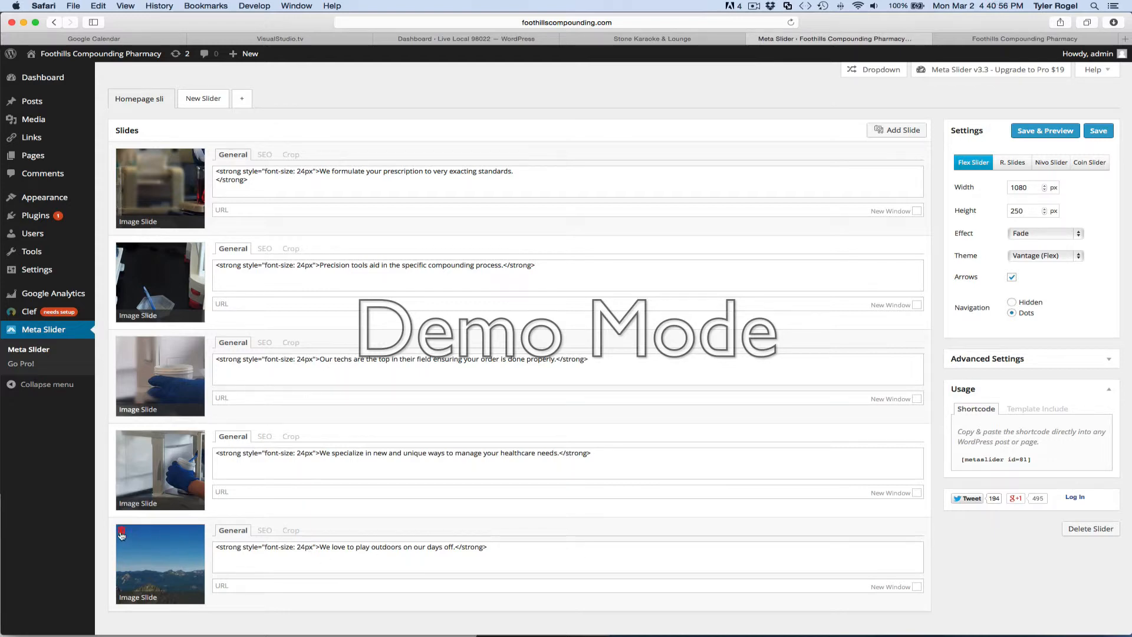
click(121, 532)
click(672, 214)
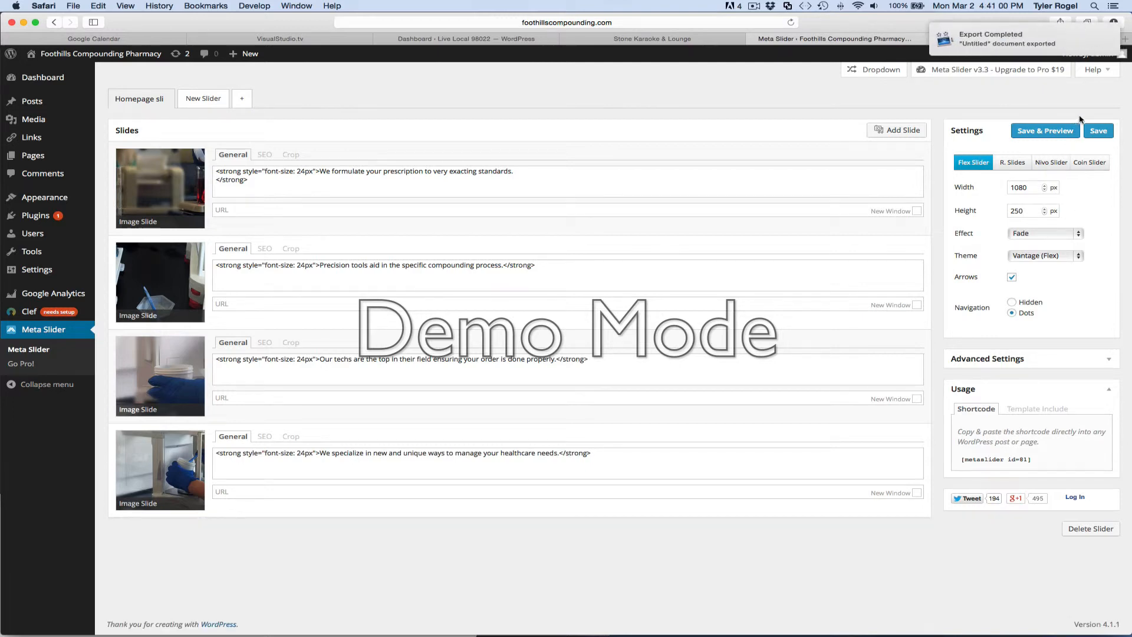
click(1099, 131)
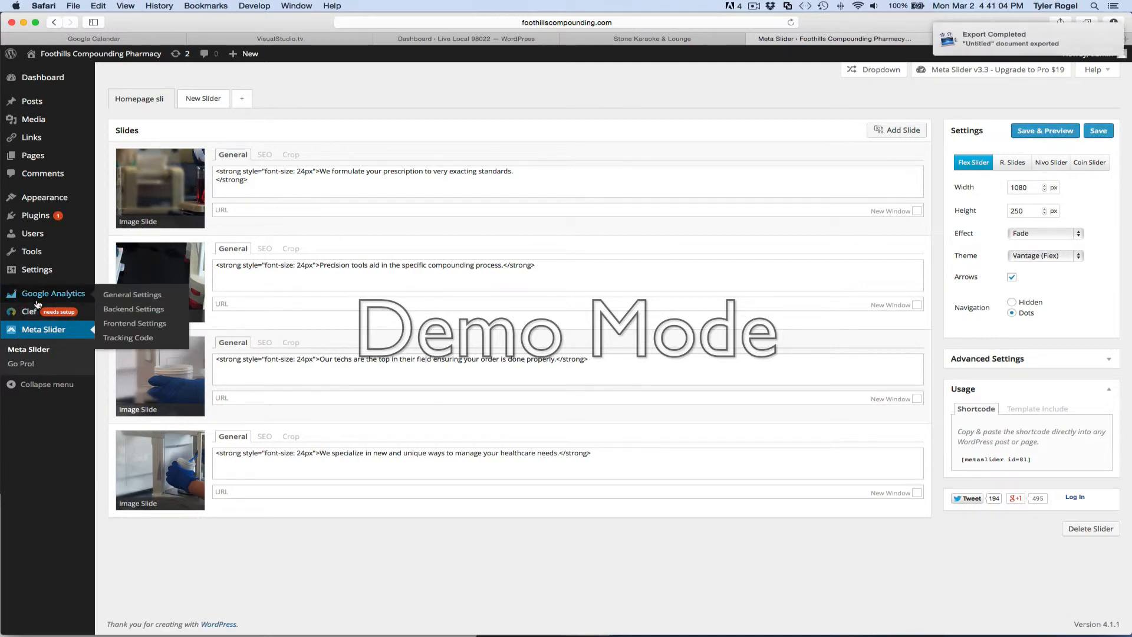
Open the Home page for editing and delete the placeholder text widget beside the Post Loop widget.
click(32, 157)
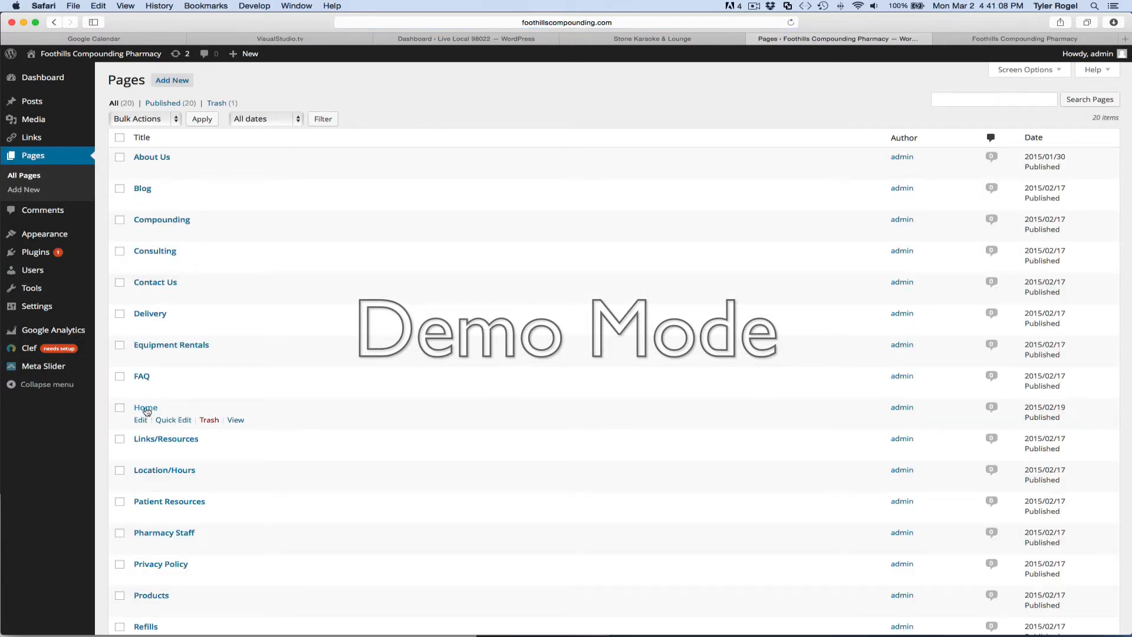
click(145, 408)
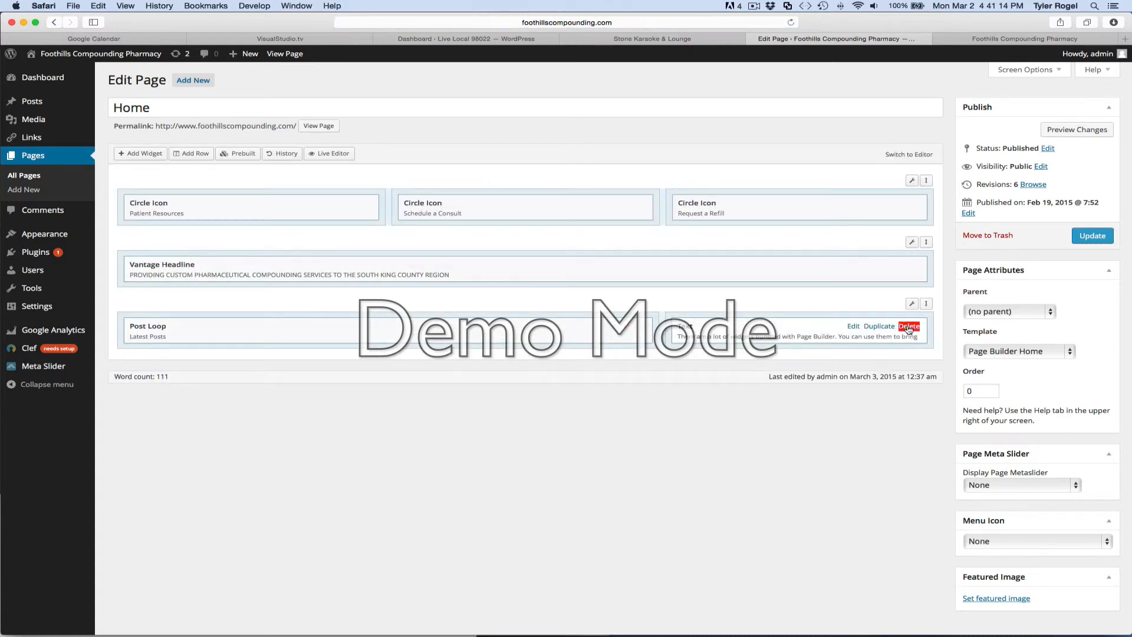
click(908, 327)
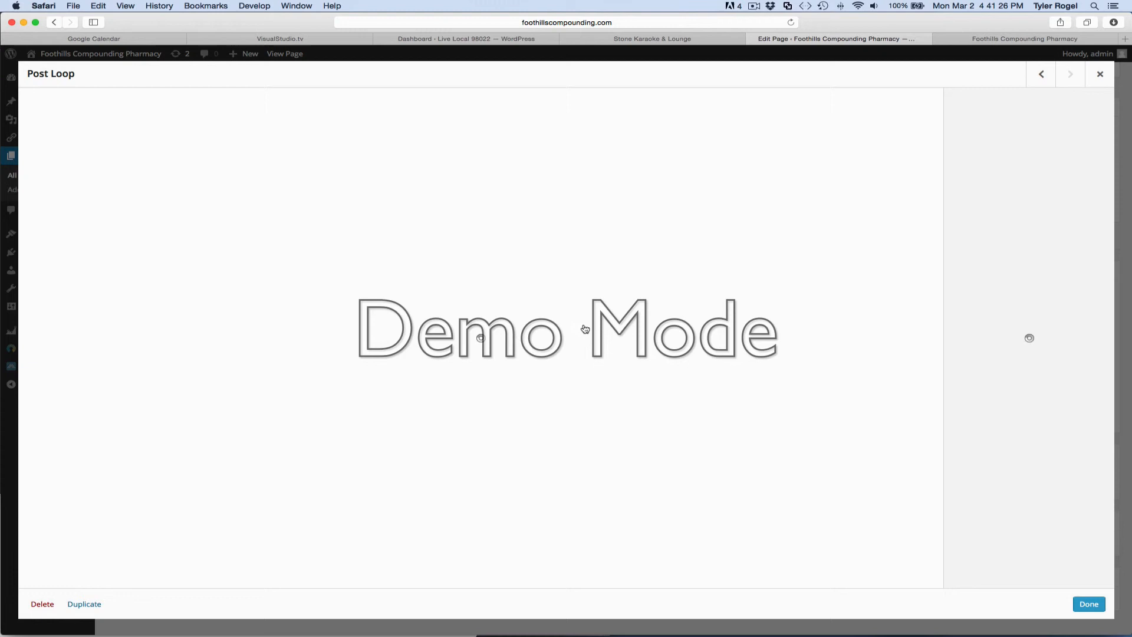
Open the Post Loop widget's settings, look through them, and close them without changing anything.
click(580, 326)
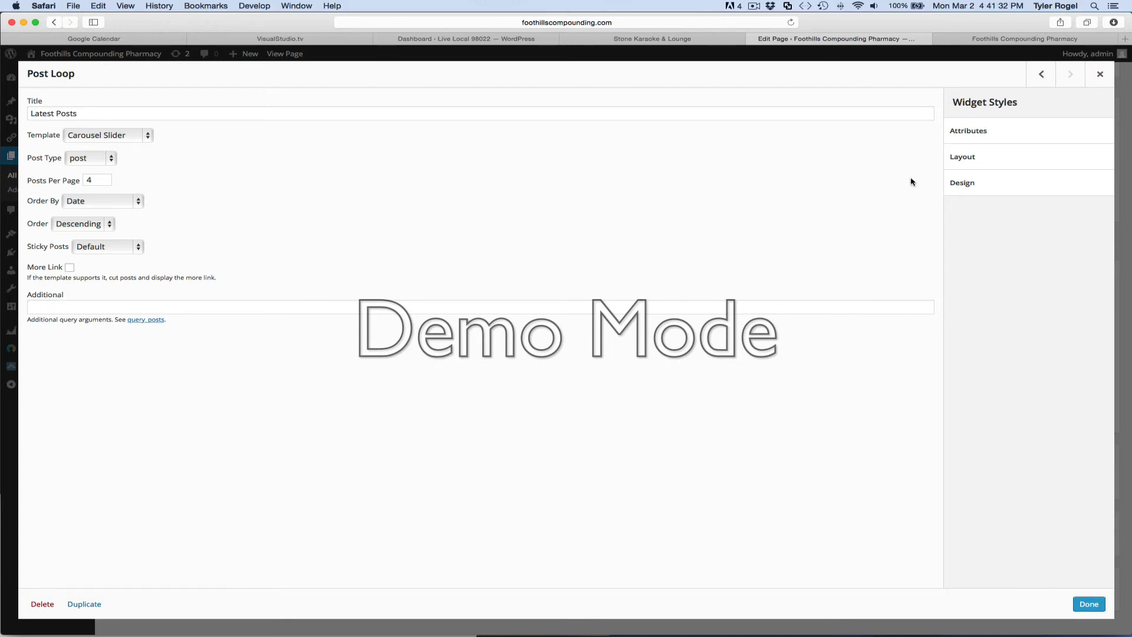
scroll(979, 360, up, 2)
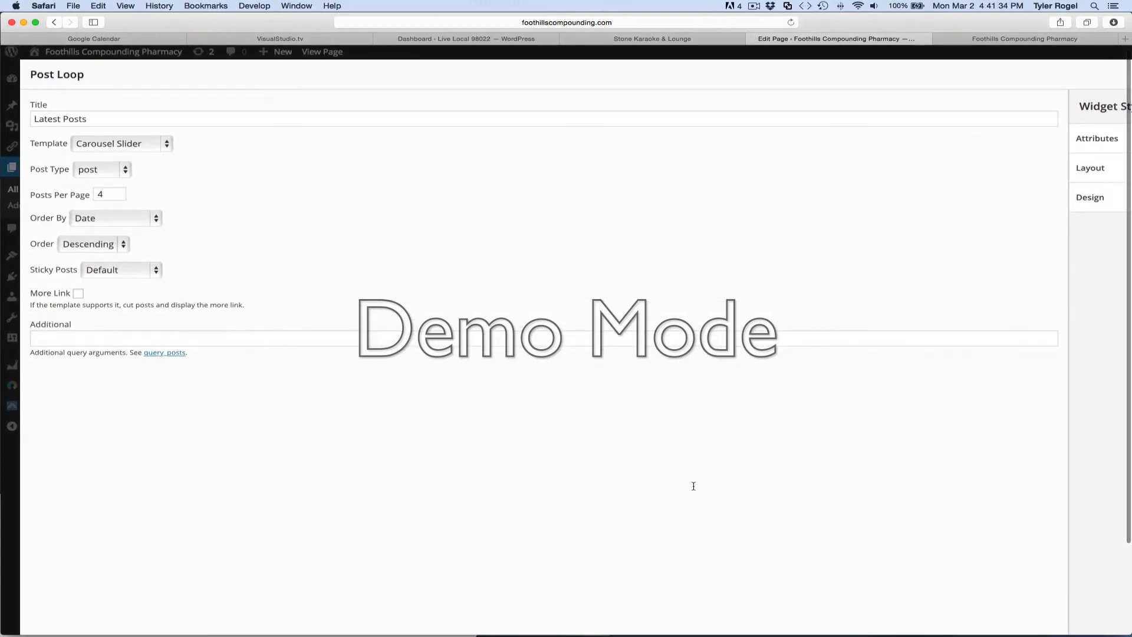
scroll(847, 513, right, 5)
scroll(847, 513, down, 3)
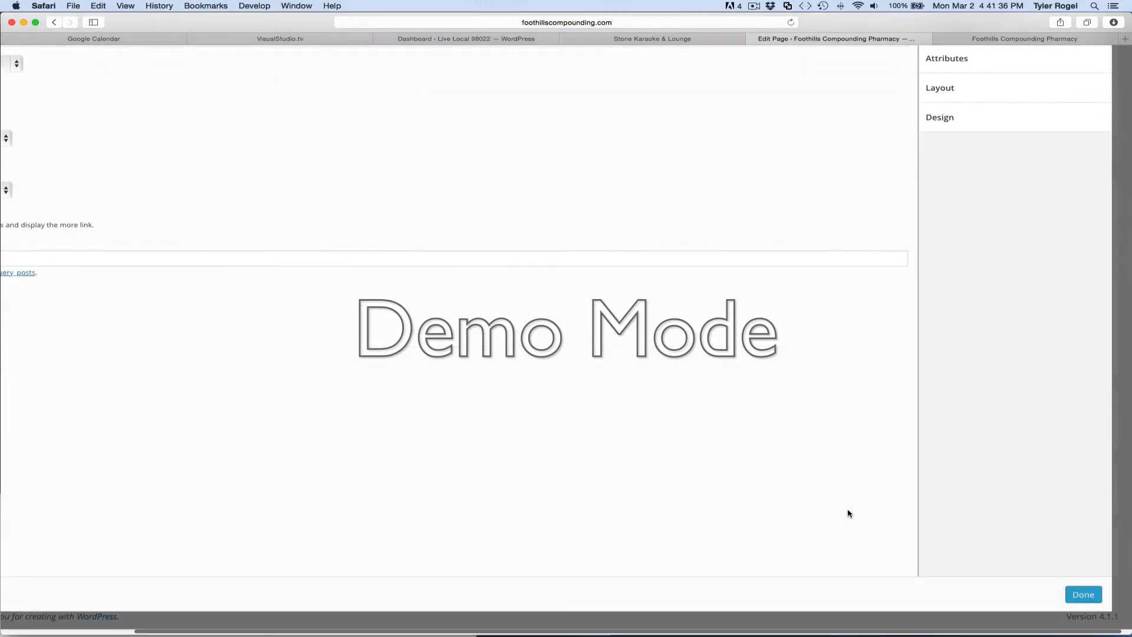
click(1082, 597)
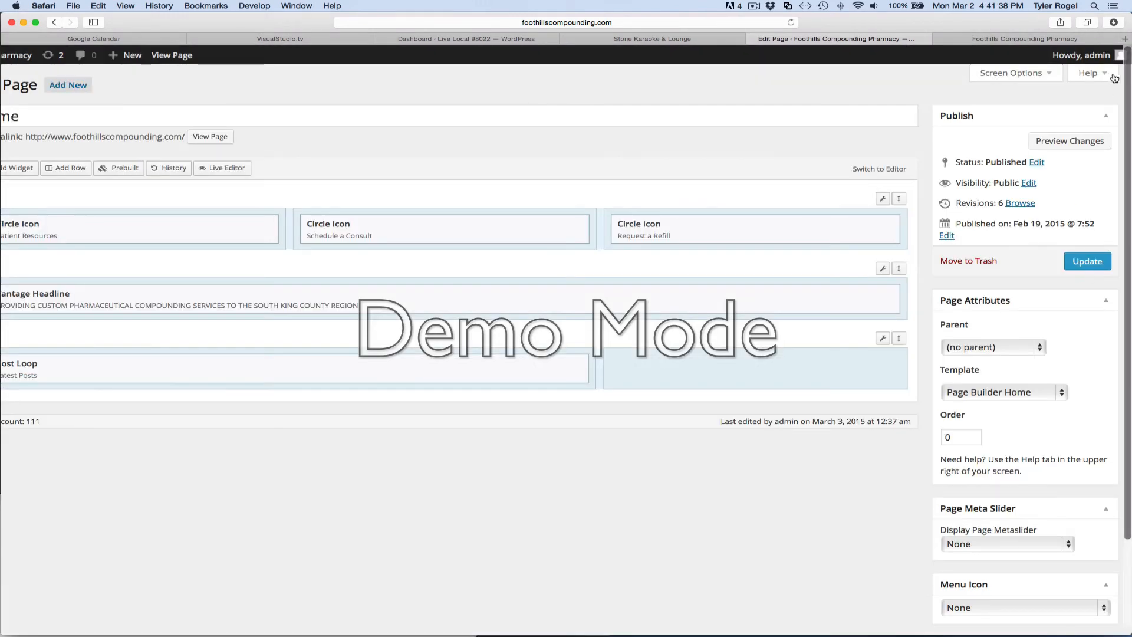
Update the Home page, reload its live version, and check the slider and the row with the latest posts.
scroll(806, 180, up, 1)
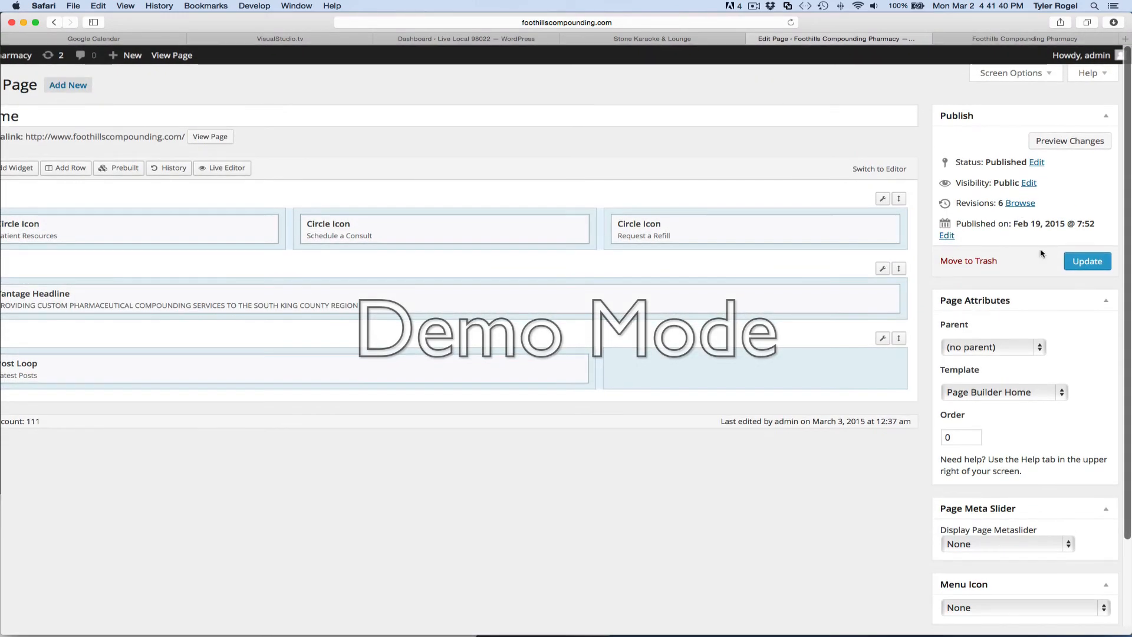
click(1087, 262)
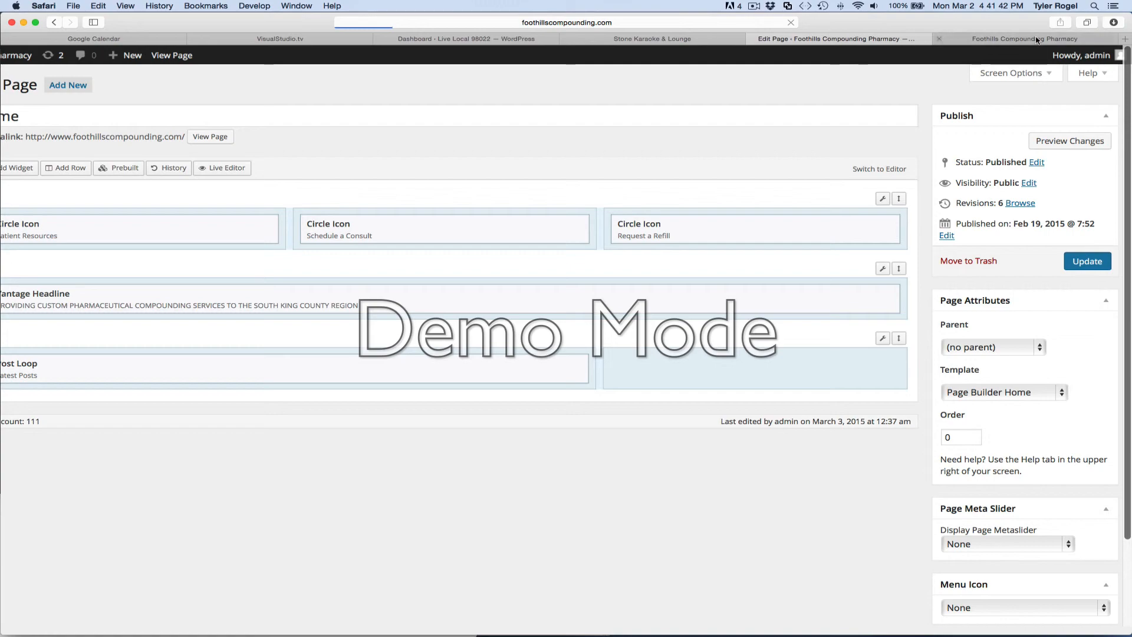
click(1038, 39)
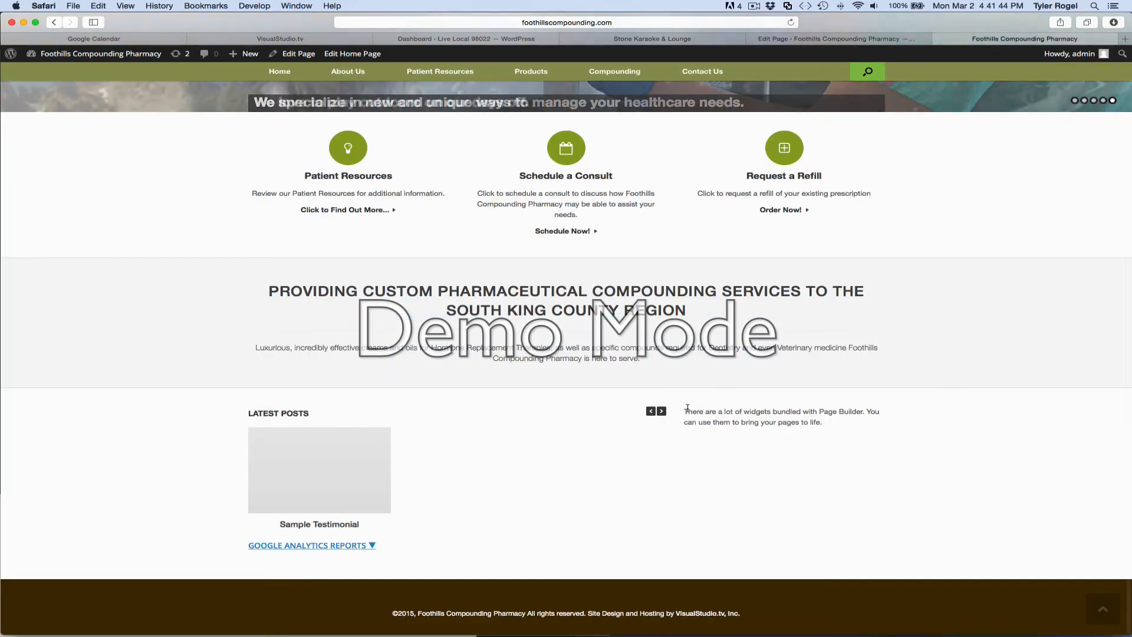
scroll(731, 435, up, 5)
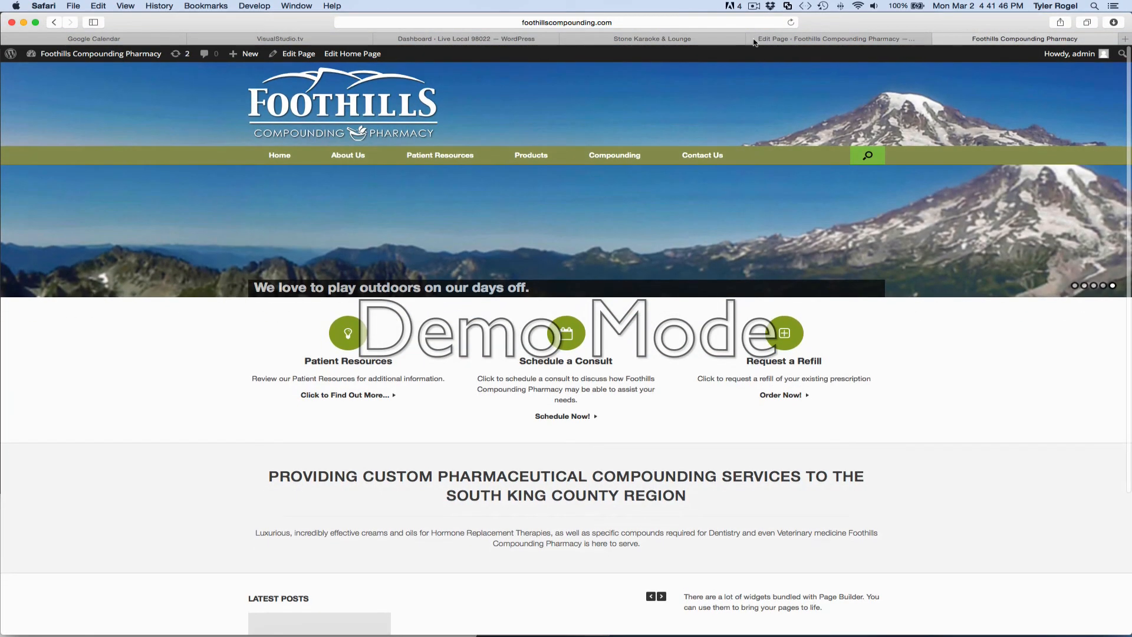
click(793, 23)
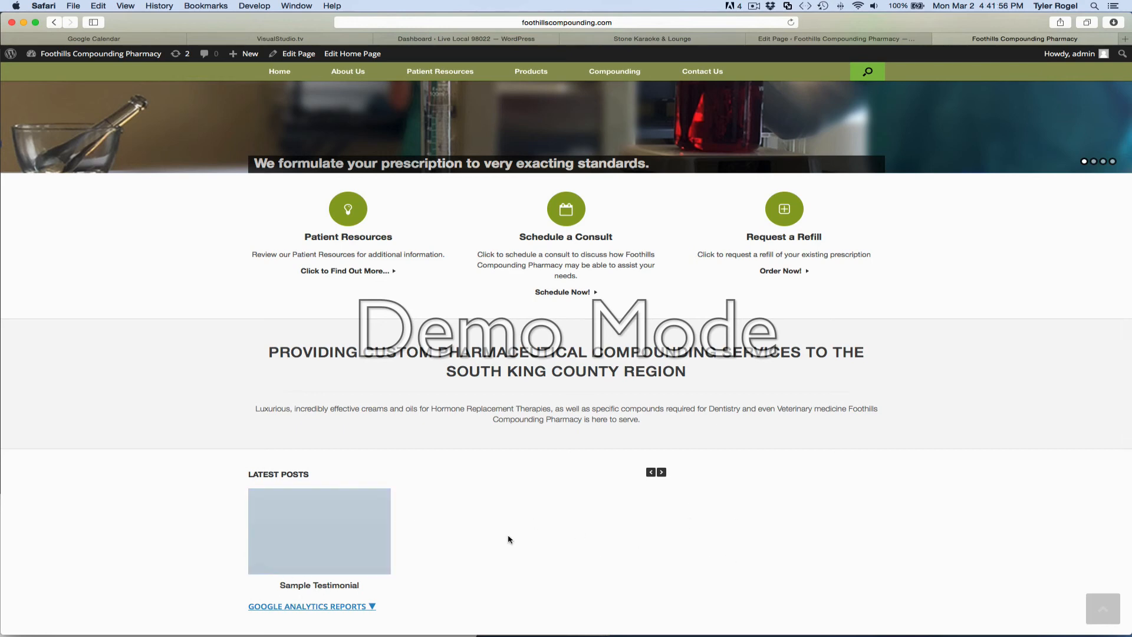
scroll(508, 535, up, 3)
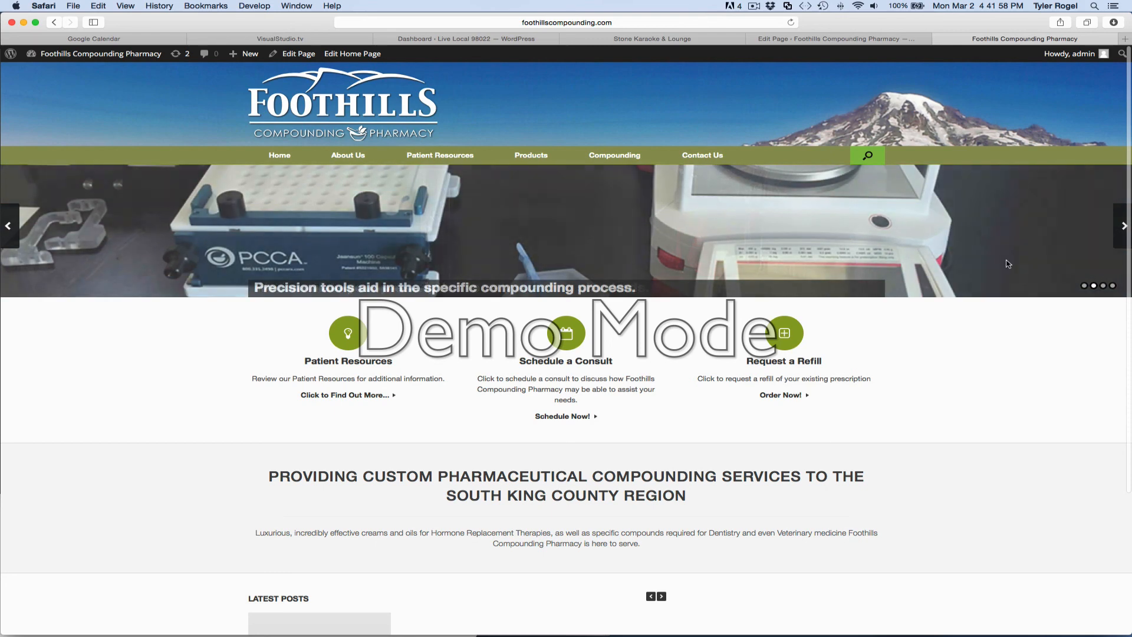